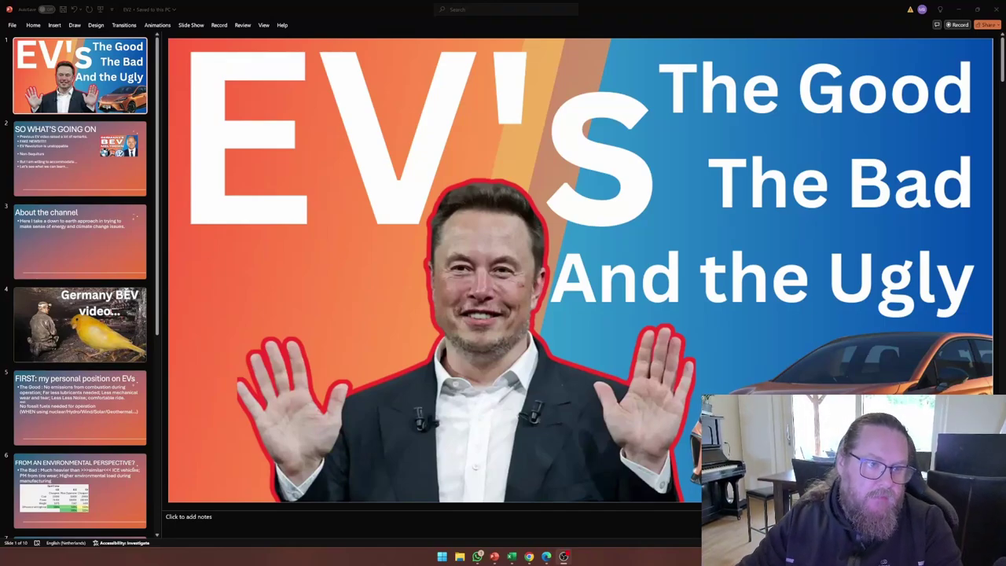
Go to slide 2, 'SO WHAT'S GOING ON', with its six bullets and the Germany's BEV Meltdown image.
left_click(78, 174)
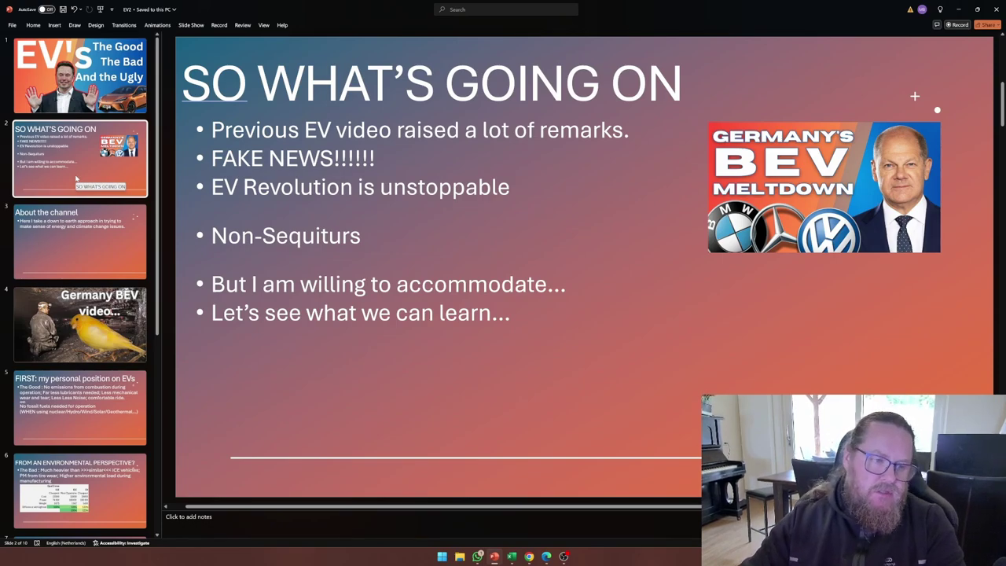
Show slide 4, the Germany BEV video slide with the miner and the canary.
left_click(78, 320)
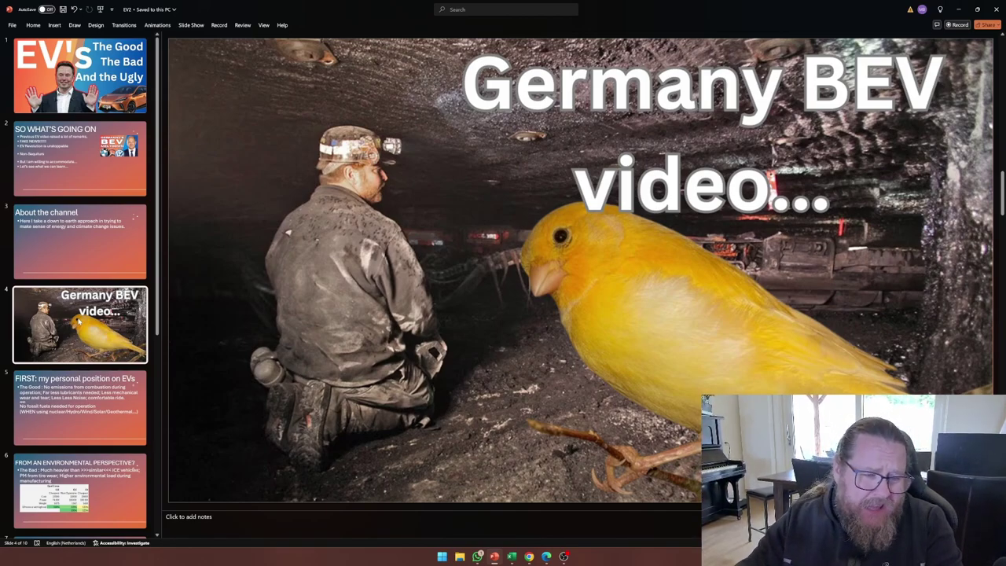
scroll(74, 326, "down", 2)
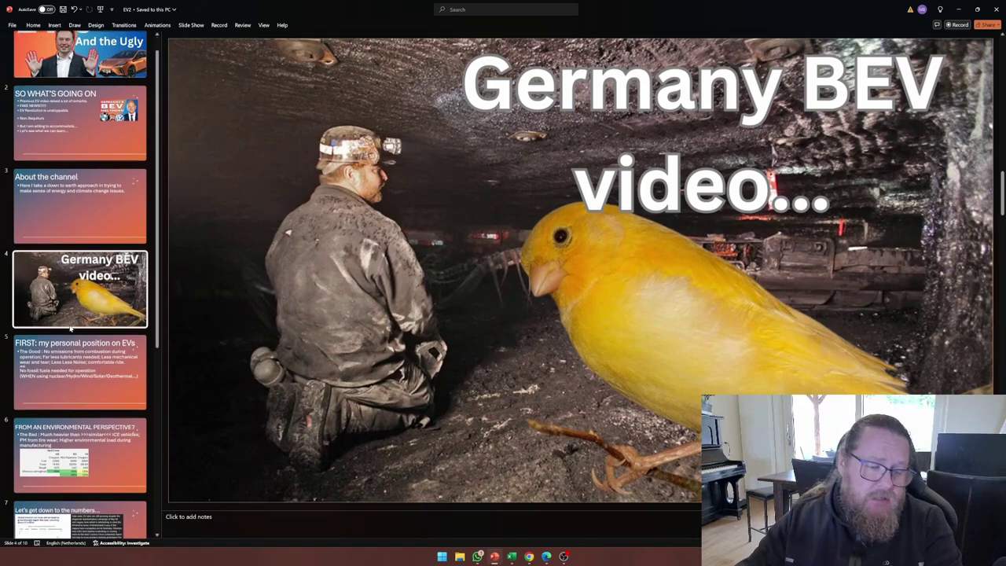
Open slide 5, 'FIRST: my personal position on EVs', listing the Good points.
left_click(70, 336)
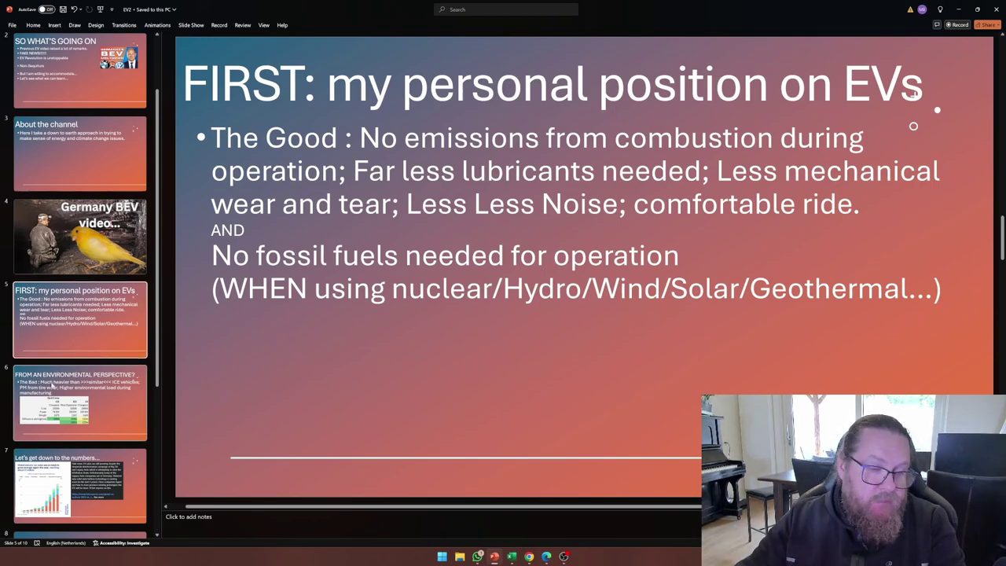
Show slide 6, 'FROM AN ENVIRONMENTAL PERSPECTIVE?', with its Opel Corsa comparison table.
left_click(53, 396)
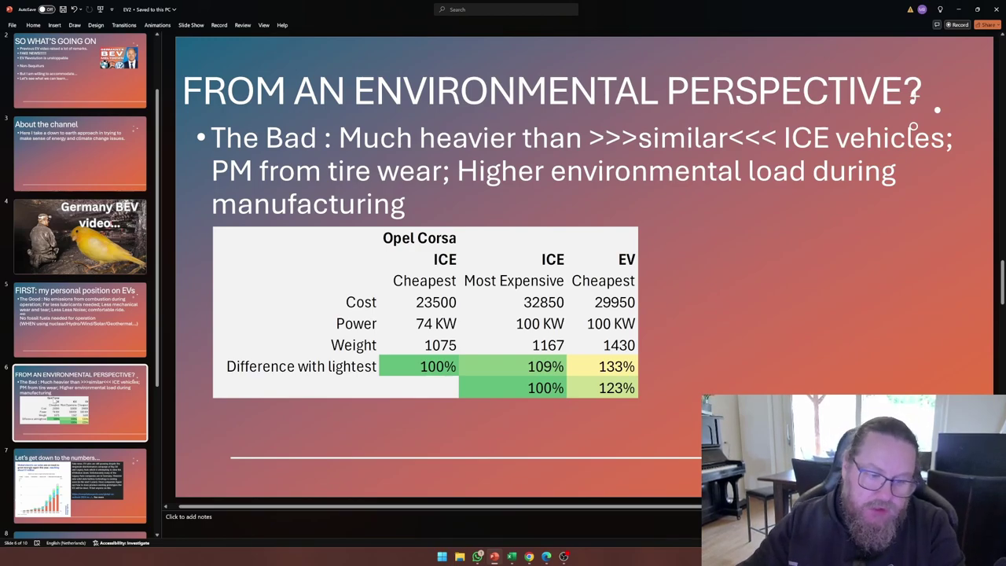
scroll(23, 373, "down", 2)
Move past 'Let's get down to the numbers...' to the 'Reality Check...' slide reading EXCEL TIME.
left_click(29, 347)
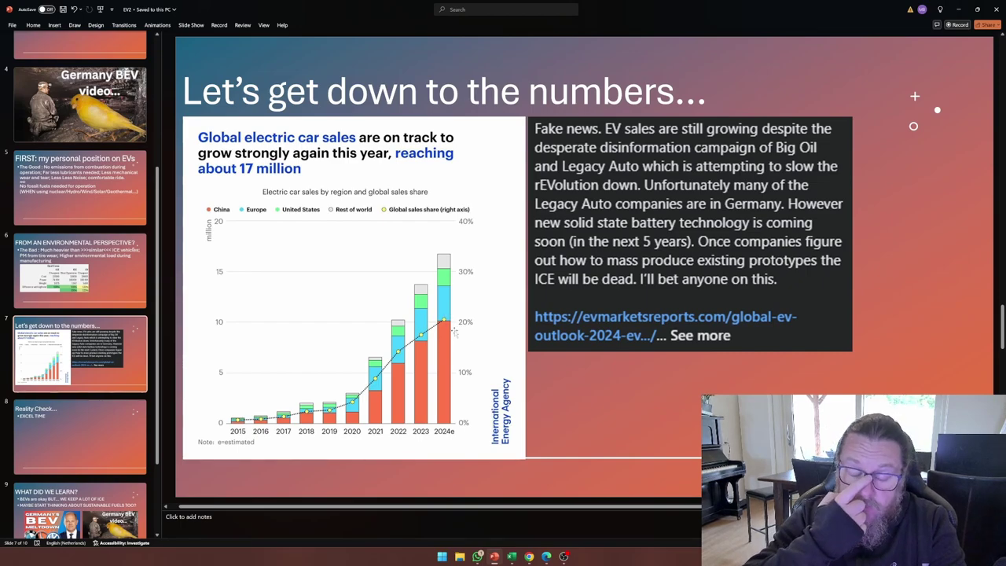
left_click(94, 424)
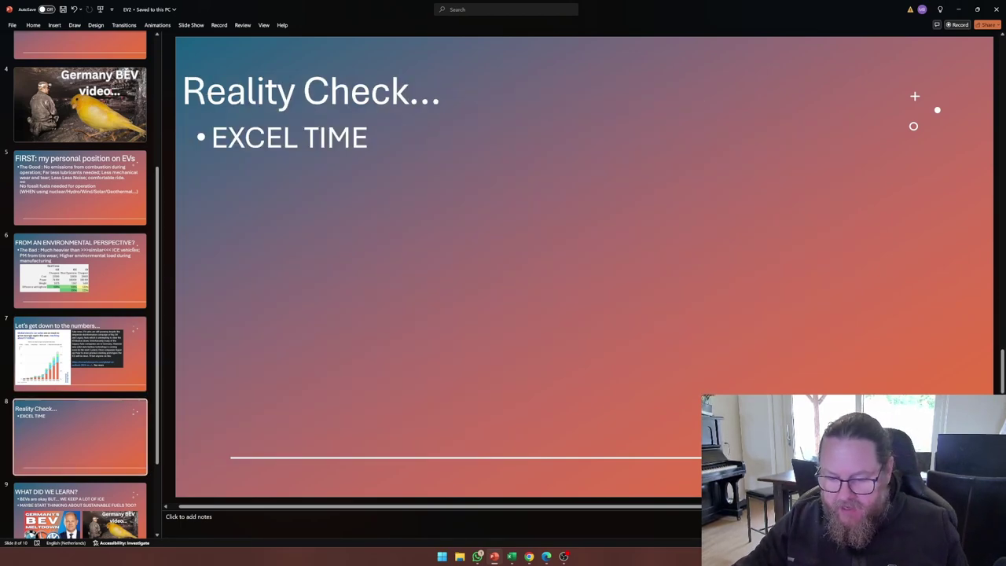
Switch to the CARS WHEN EV MAX workbook and open Sheet2 with the 2010–2023 EVs v ICE chart.
left_click(513, 557)
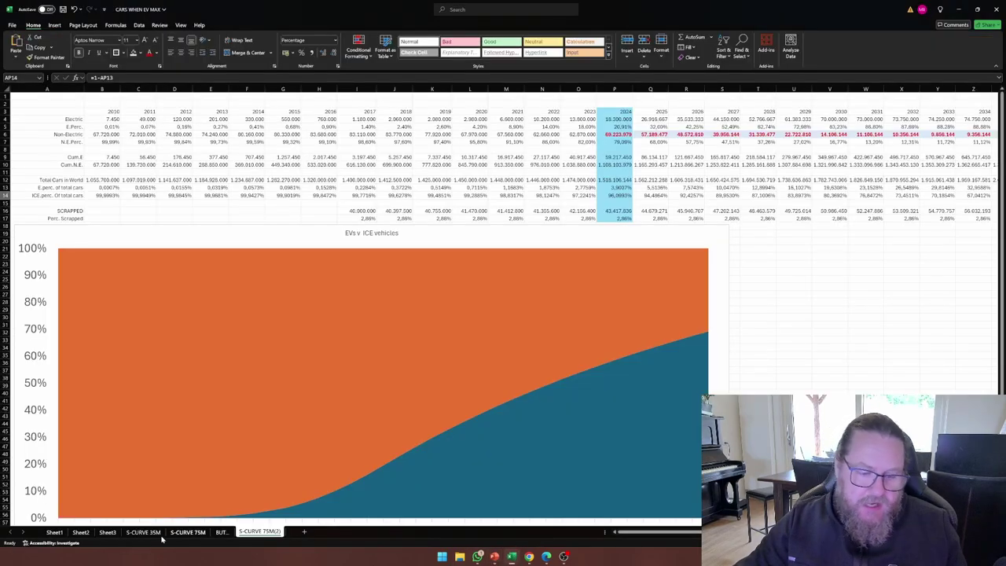
left_click(55, 532)
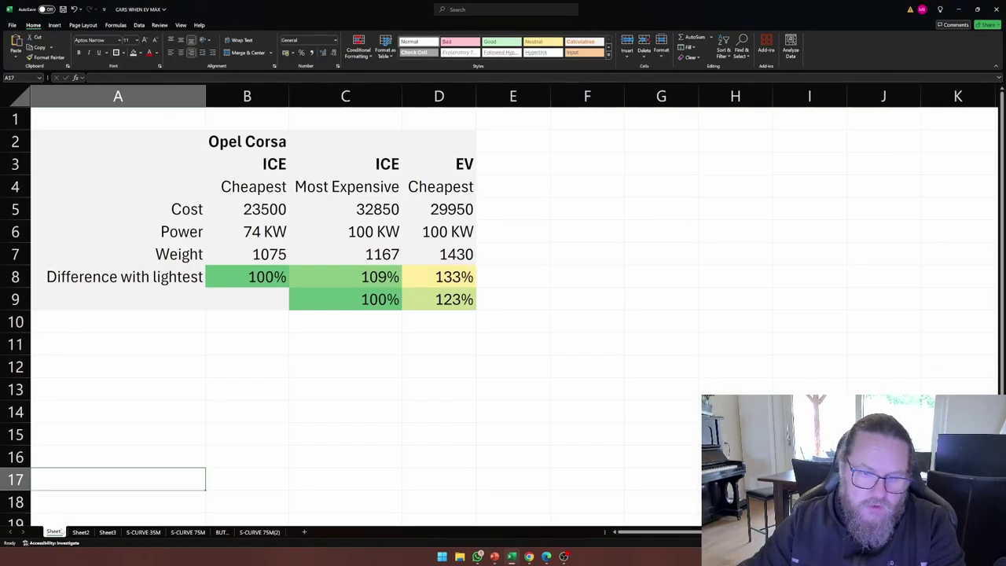
left_click(82, 532)
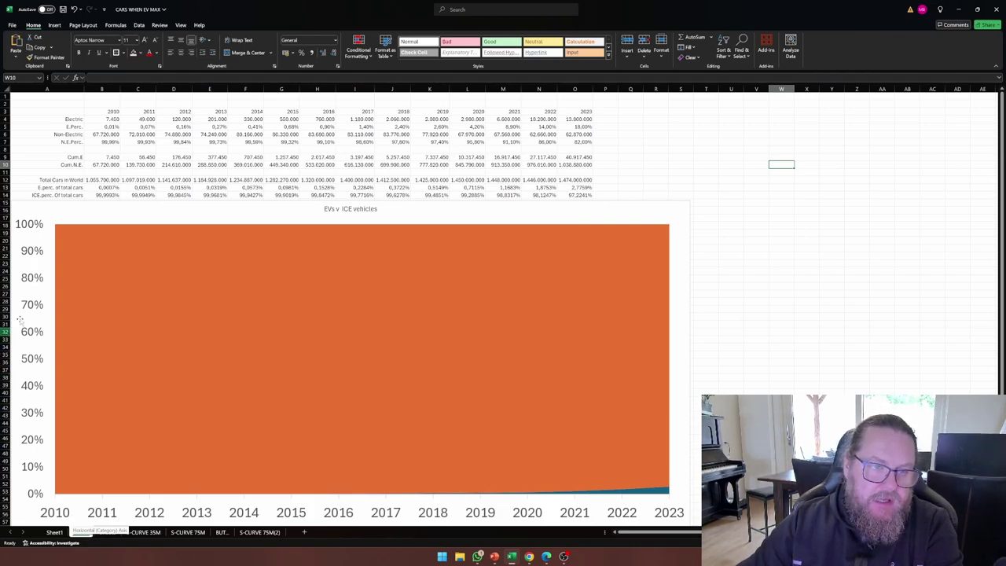
left_click_drag(92, 119, 574, 118)
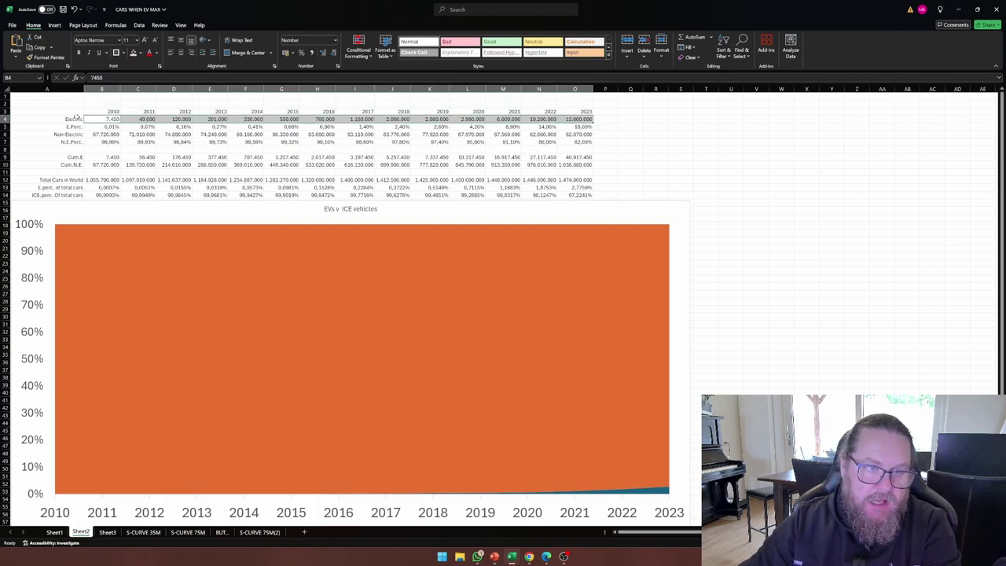
left_click(98, 119)
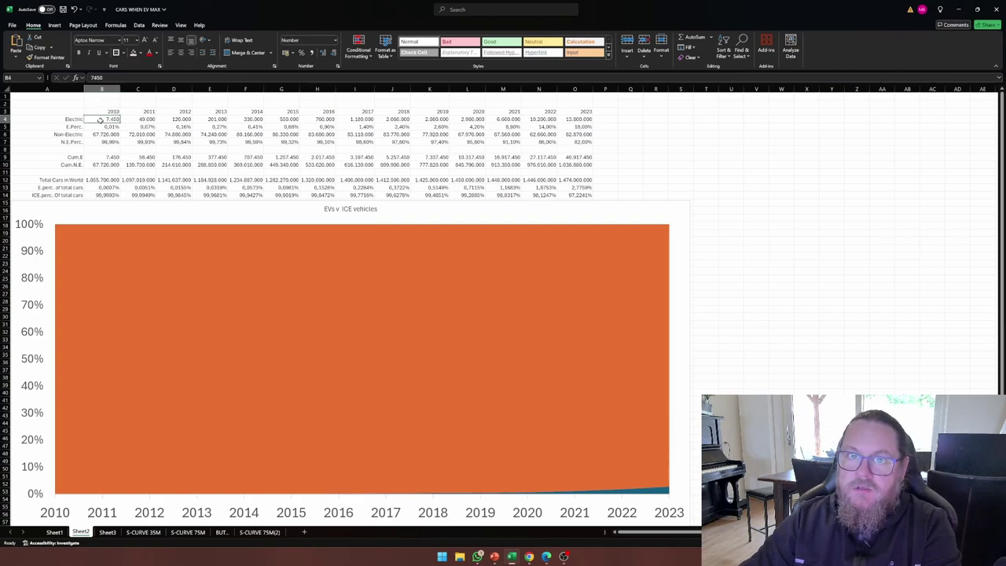
left_click(579, 118)
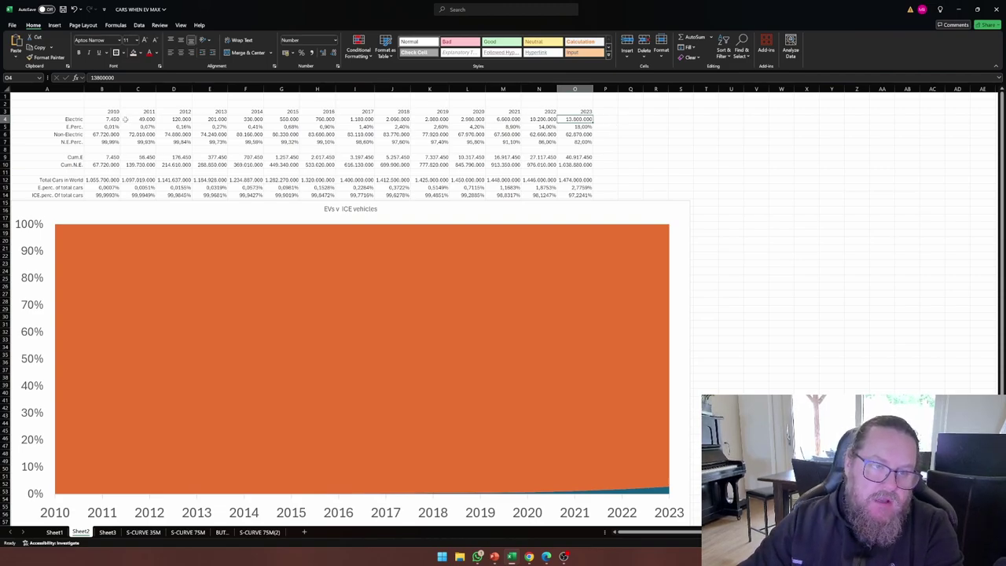
left_click(98, 135)
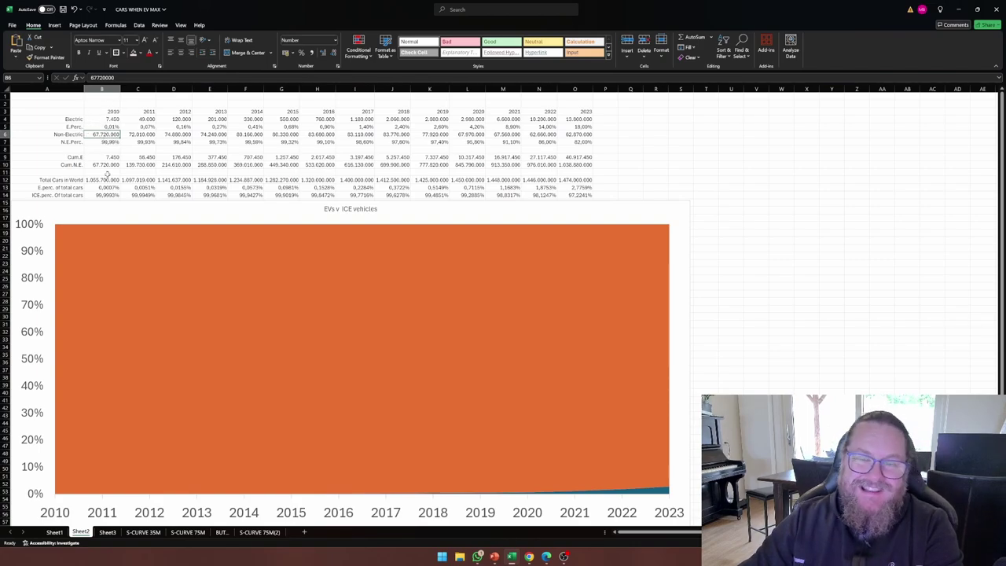
left_click(578, 135)
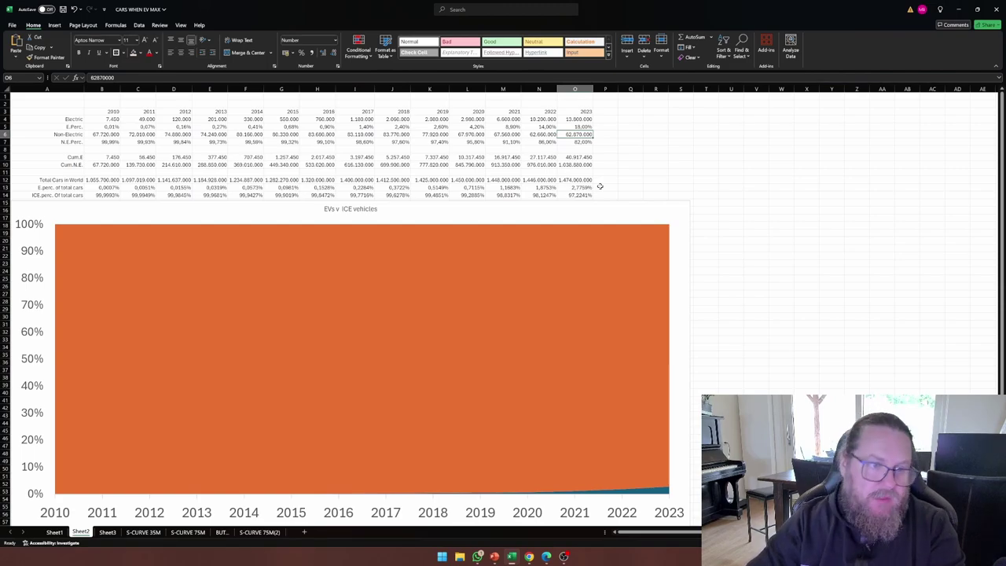
Check the Cum.E cumulative EV formulas for 2010 and 2023 on Sheet2.
scroll(579, 233, "down", 2)
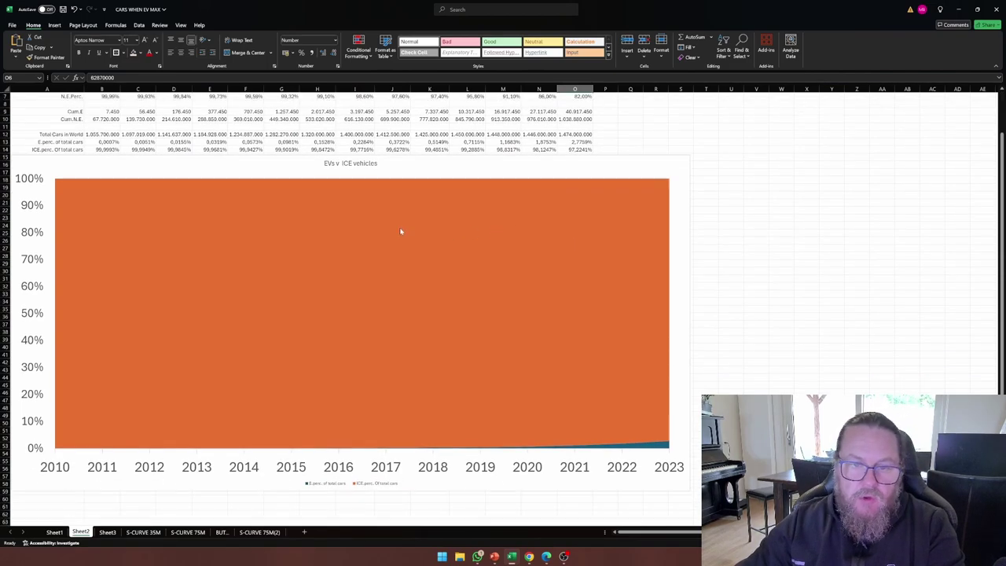
scroll(401, 231, "up", 2)
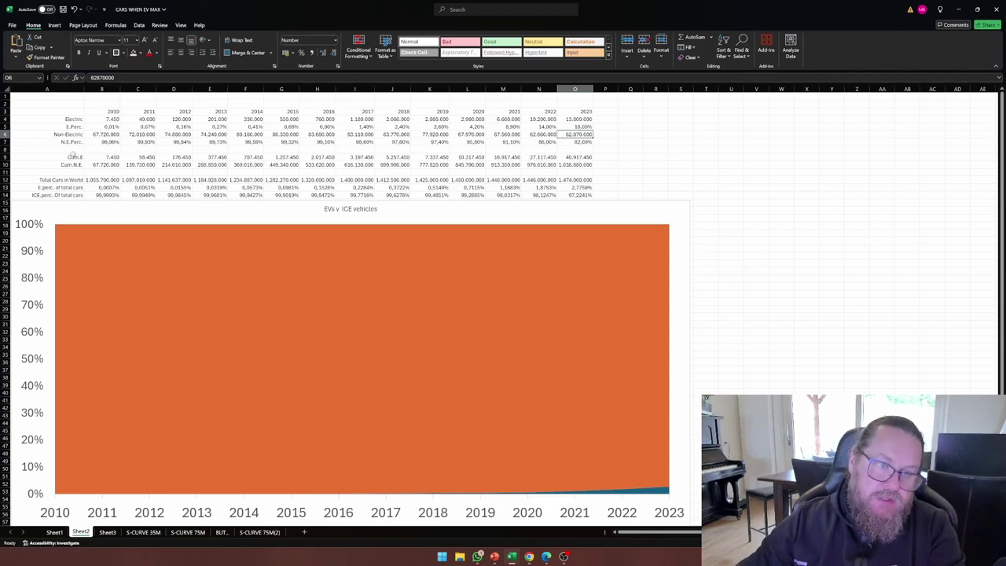
left_click(75, 156)
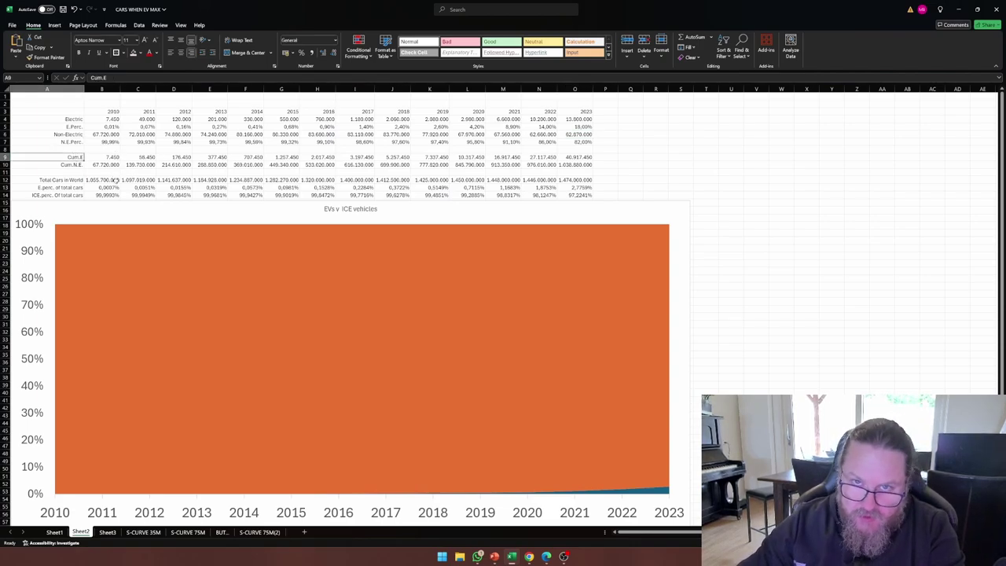
left_click(110, 157)
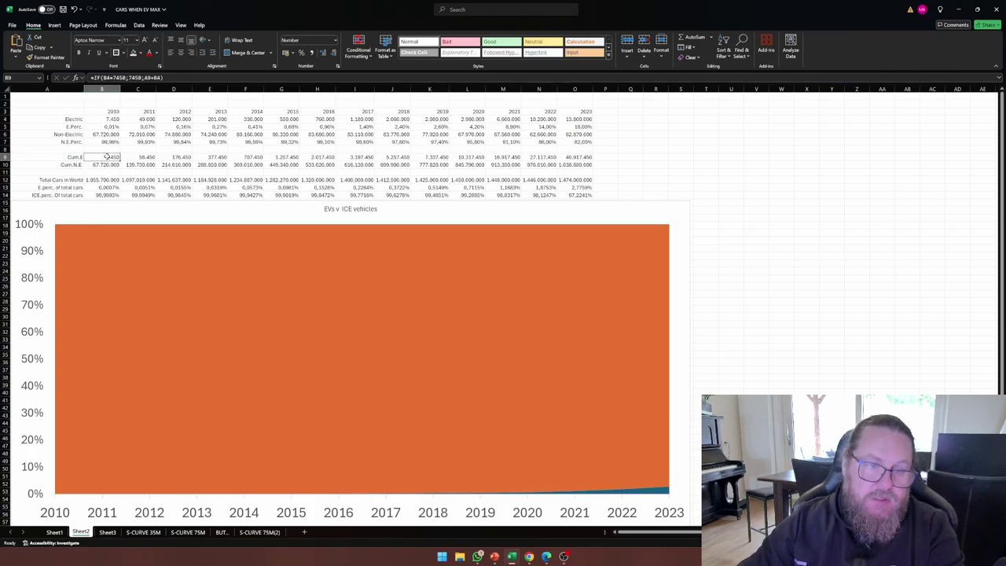
left_click(586, 156)
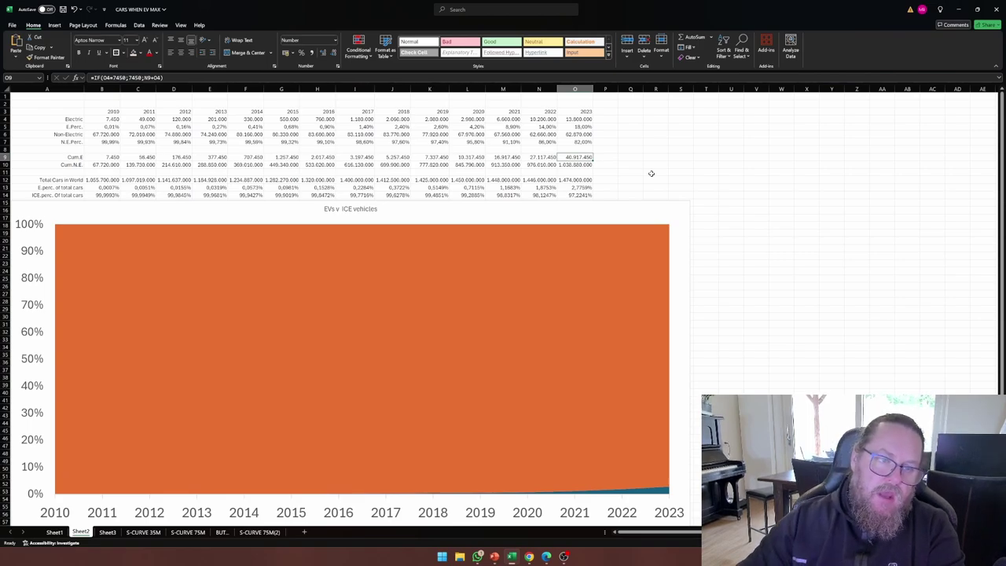
Enter 1.474.000.000 as the 2023 total cars in the world, giving a 2,7759% EV share.
left_click(49, 179)
left_click(581, 179)
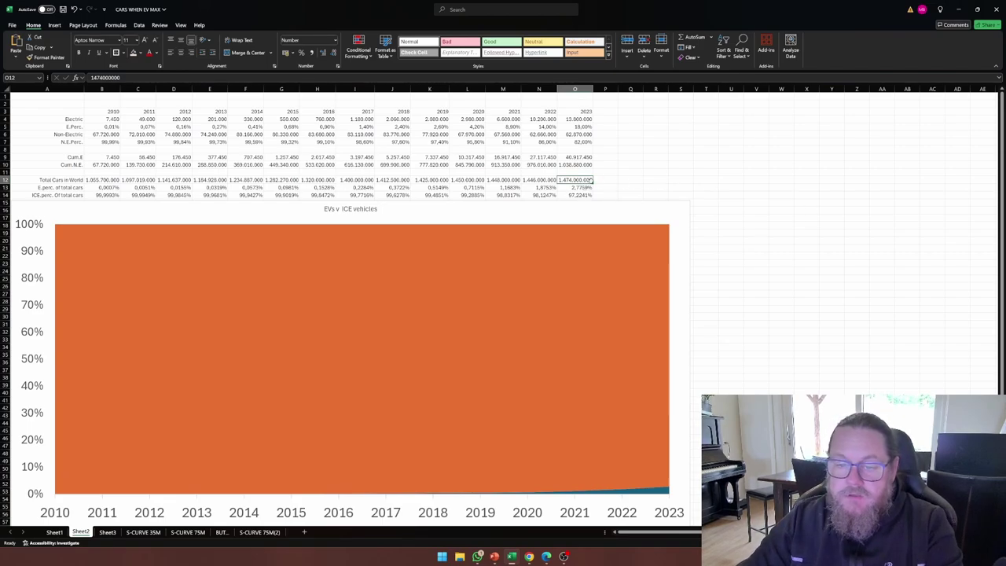
key("Down")
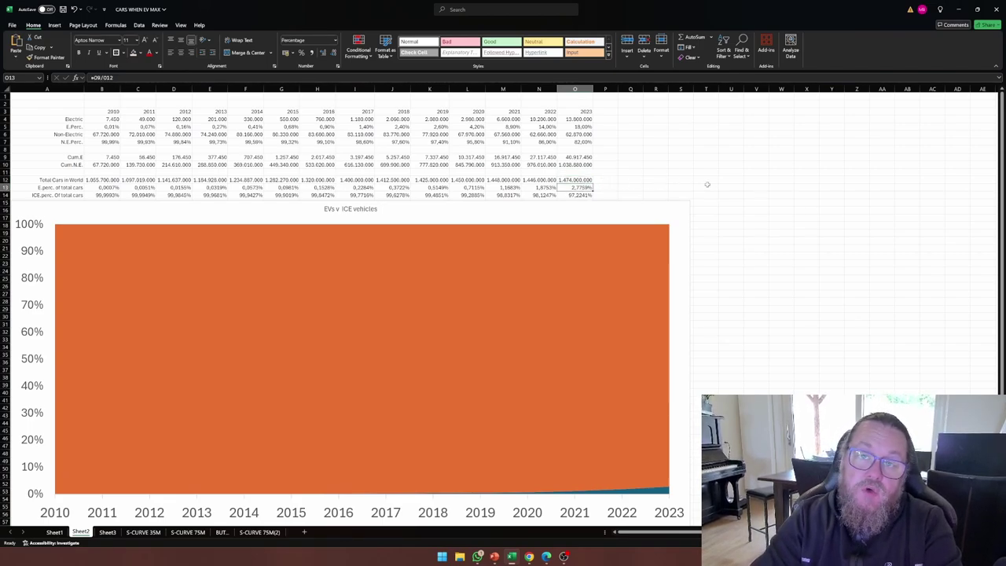
Select the EVs v ICE vehicles chart and scroll around to inspect its E.perc. and ICE.perc. series.
left_click(658, 209)
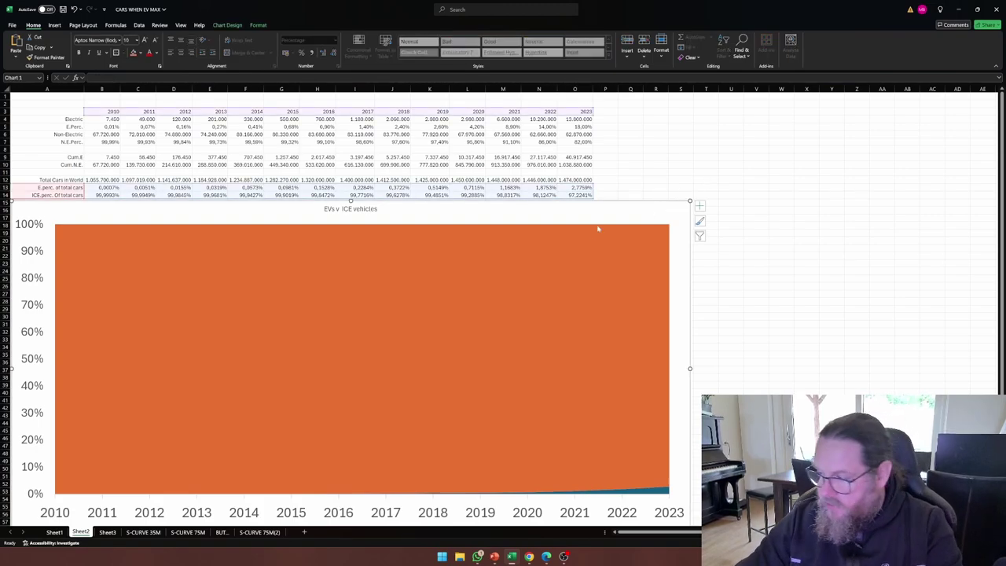
scroll(557, 270, "up", 4, "ctrl")
scroll(606, 276, "down", 8)
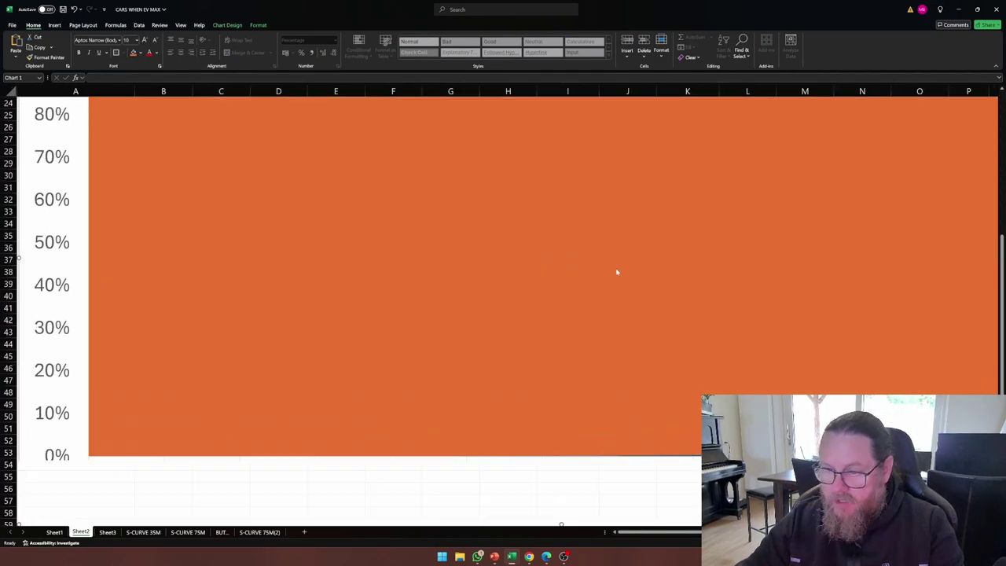
scroll(683, 523, "right", 3)
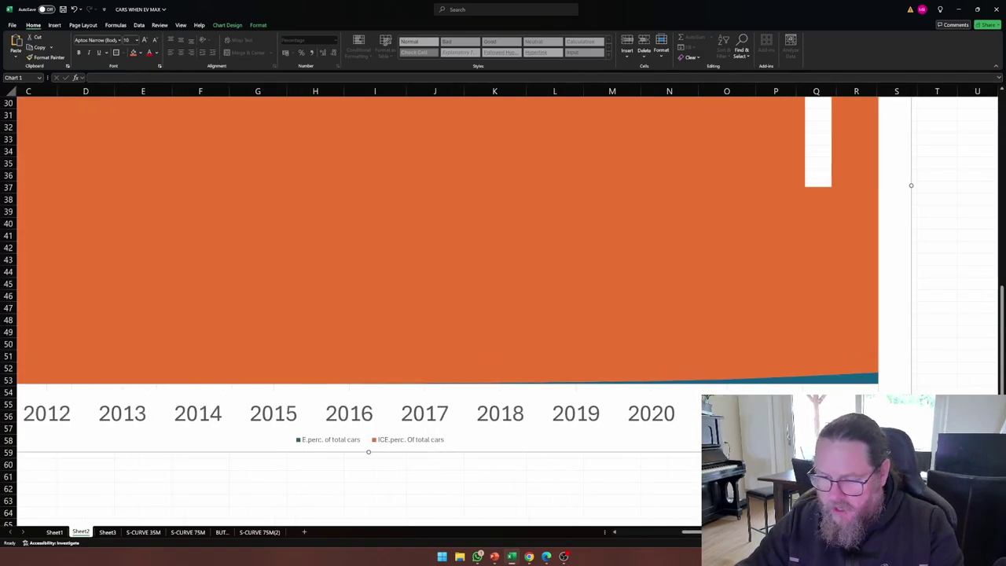
scroll(503, 314, "up", 10)
scroll(503, 314, "down", 9)
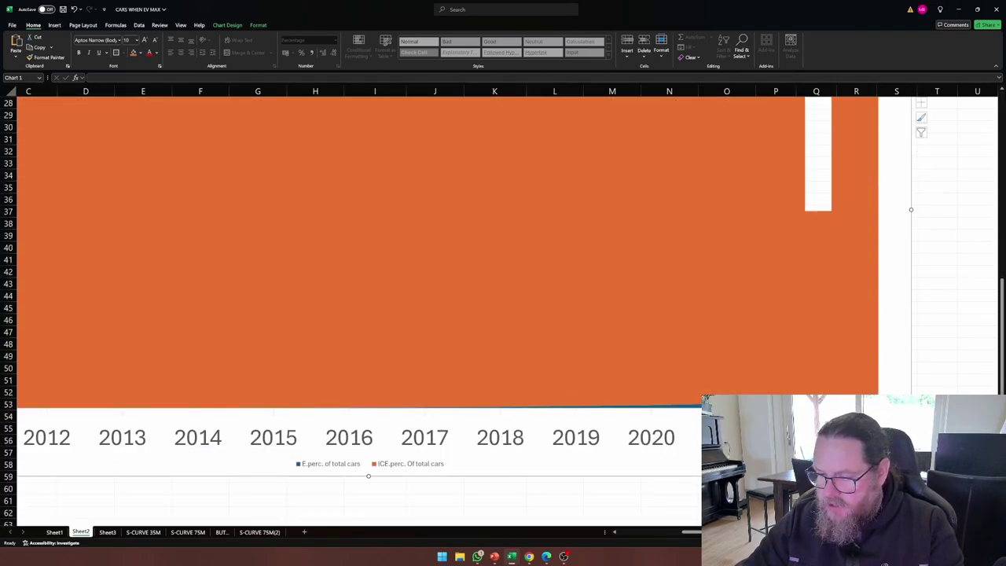
scroll(813, 242, "up", 4)
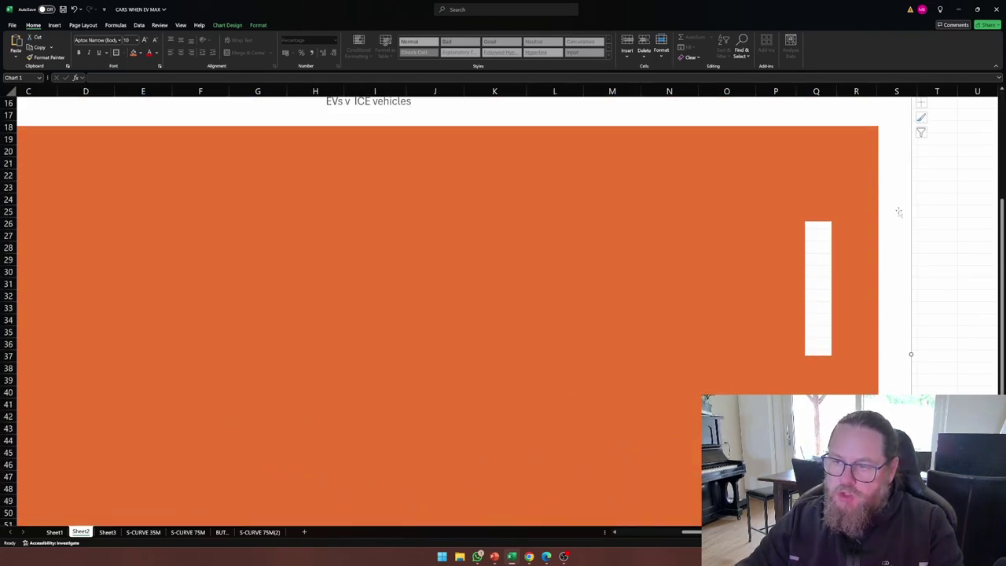
scroll(875, 360, "down", 3)
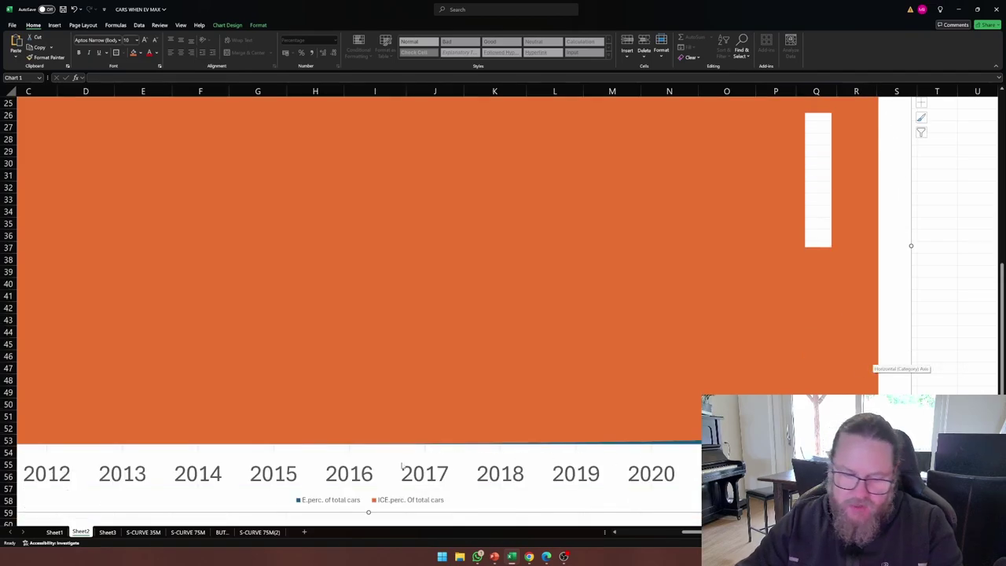
left_click(108, 532)
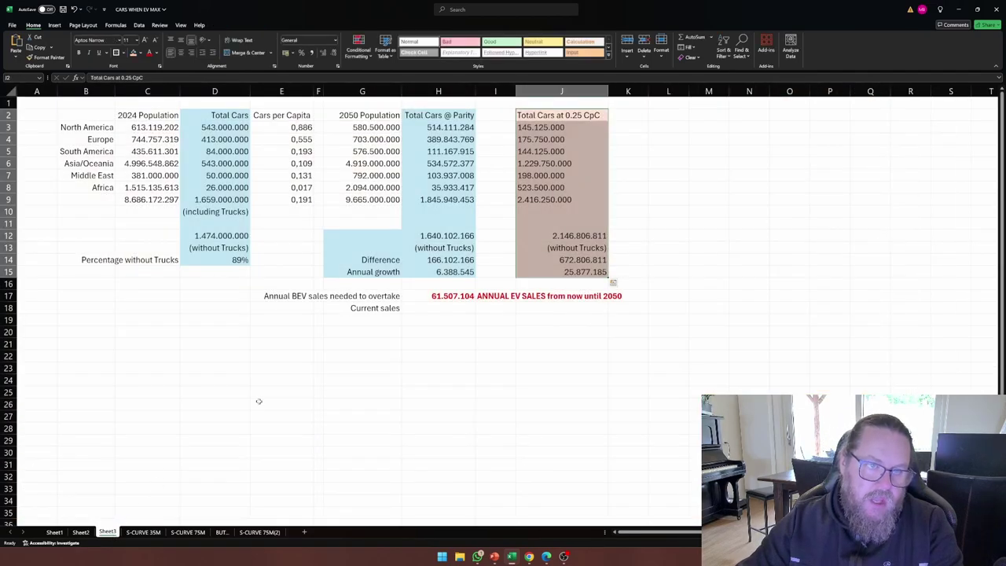
scroll(269, 389, "up", 3)
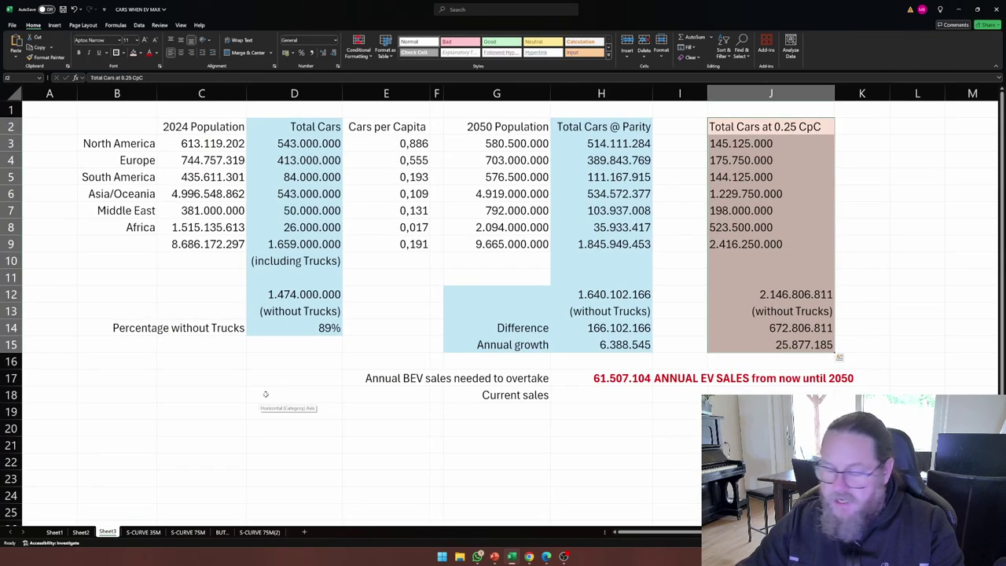
left_click(209, 399)
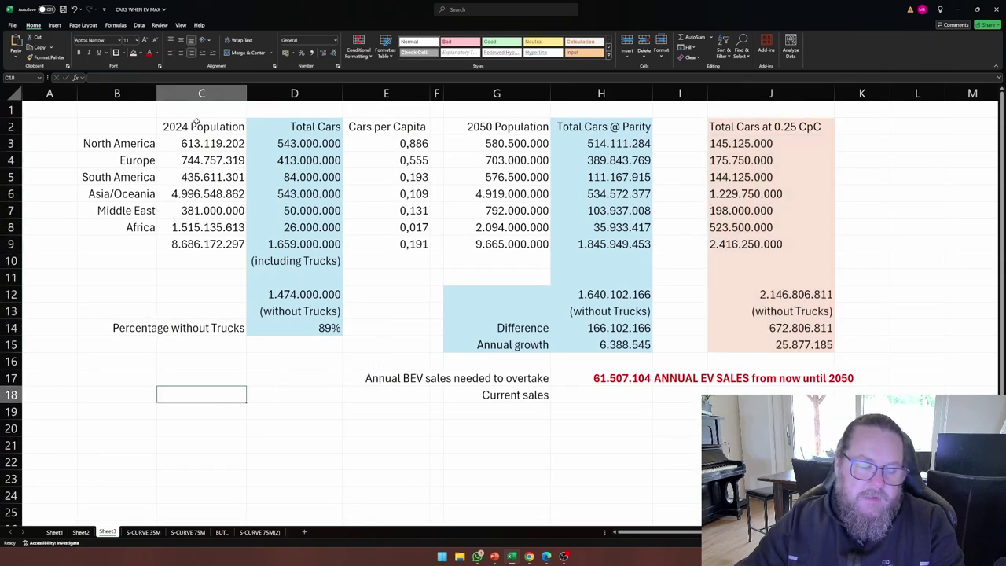
left_click_drag(193, 128, 189, 227)
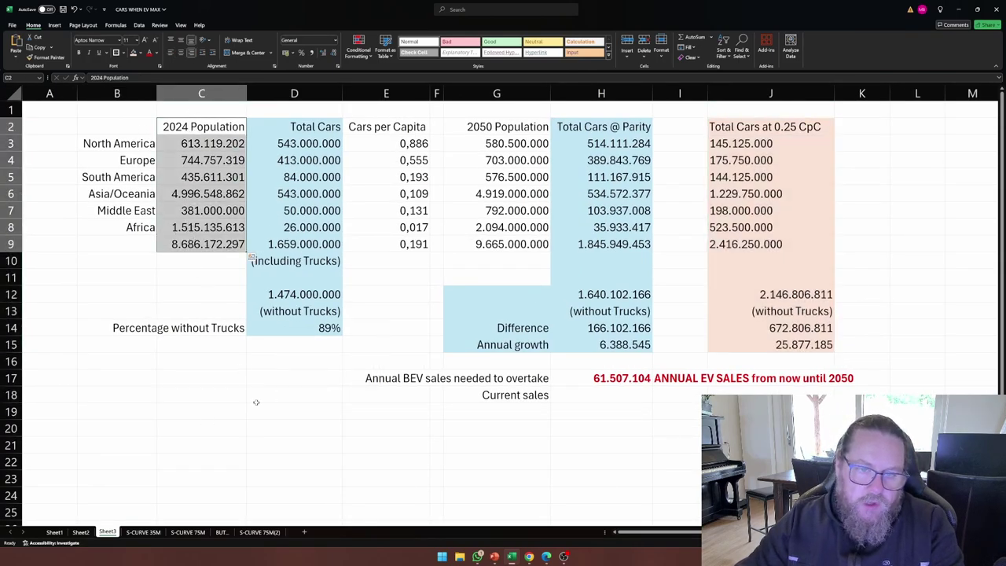
left_click(261, 427)
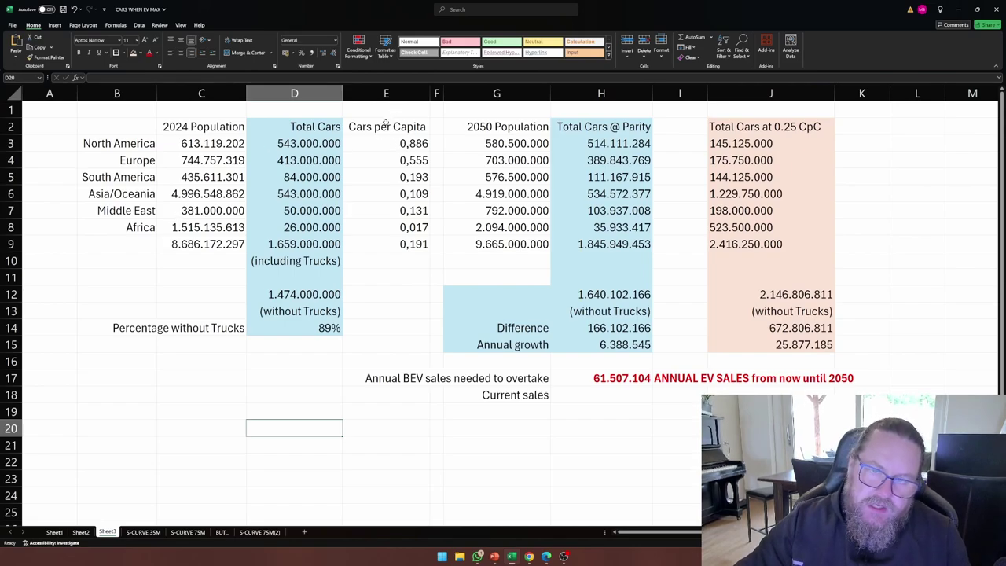
left_click_drag(385, 124, 384, 245)
left_click(397, 292)
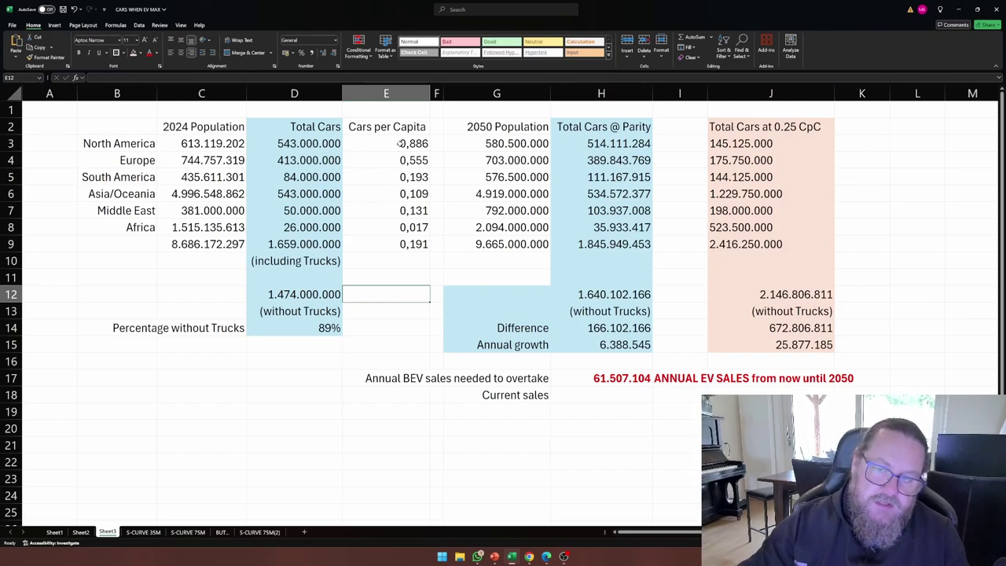
left_click(401, 159)
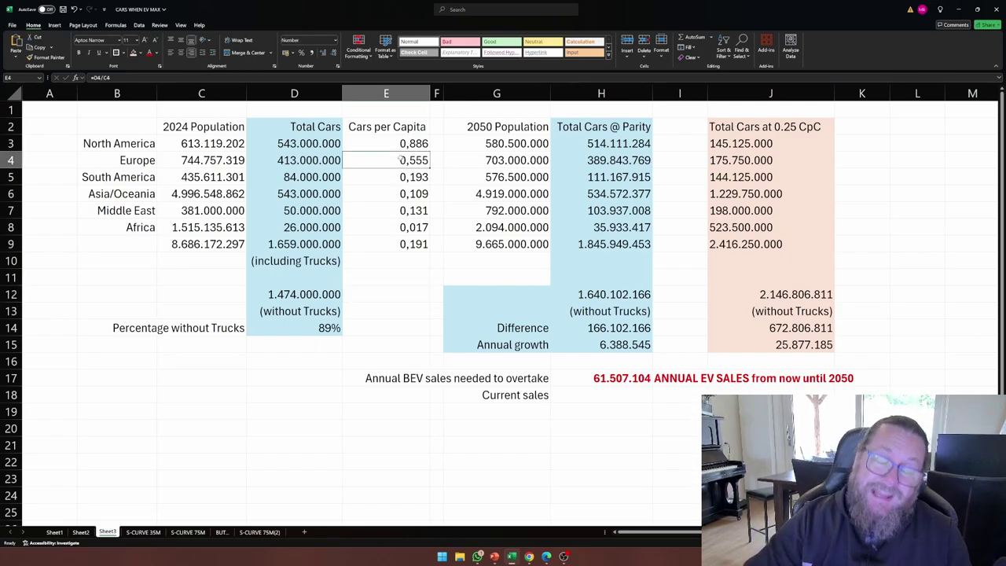
left_click(397, 173)
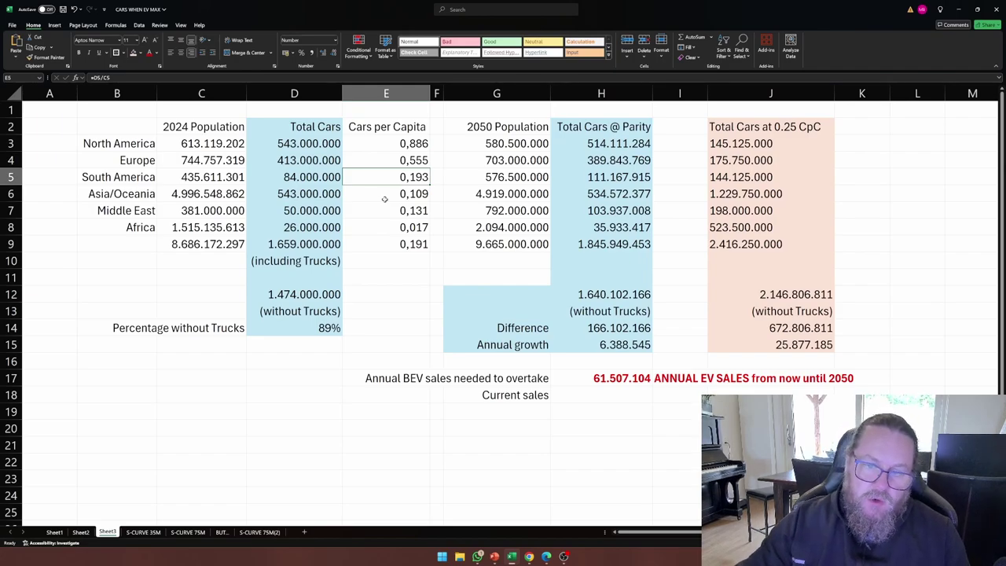
left_click(388, 243)
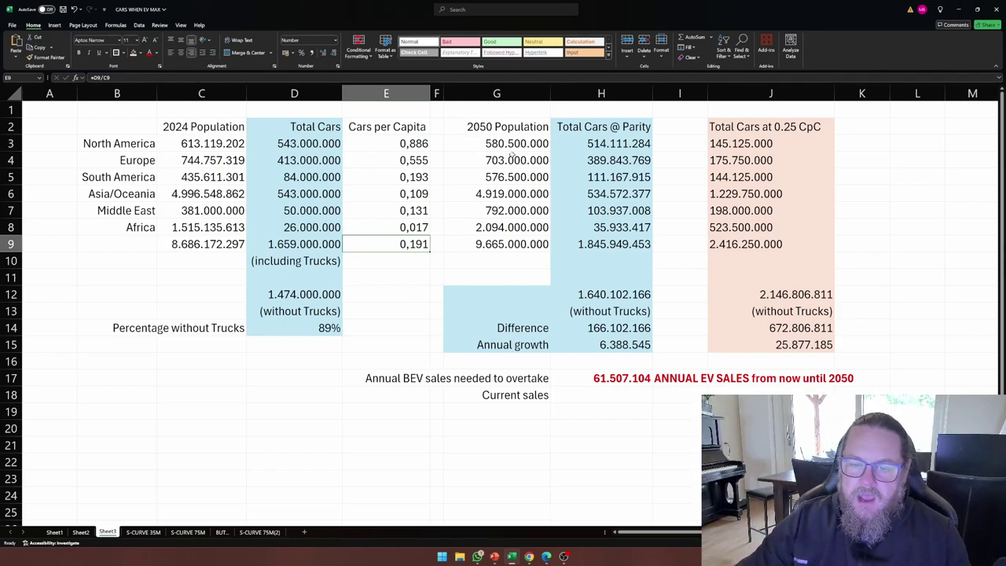
Highlight the 2050 Population figures, the Total Cars @ Parity results and the Cars per Capita column.
left_click_drag(511, 151, 483, 254)
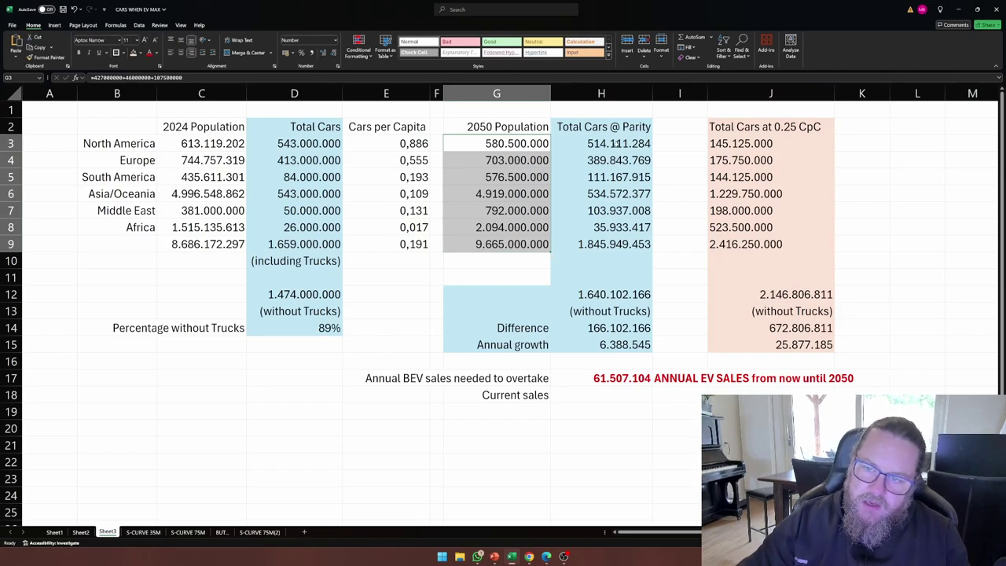
left_click_drag(617, 151, 597, 245)
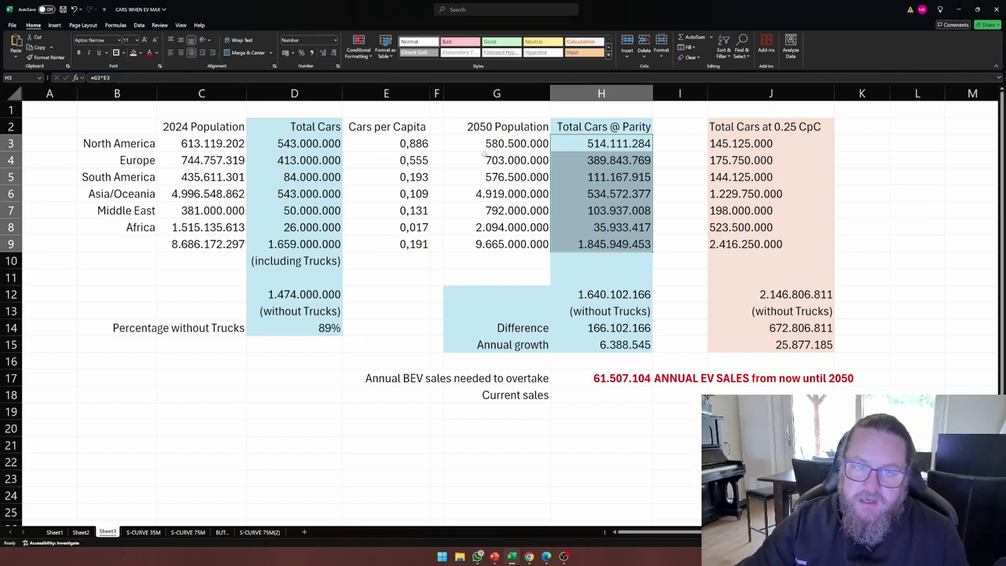
left_click(386, 93)
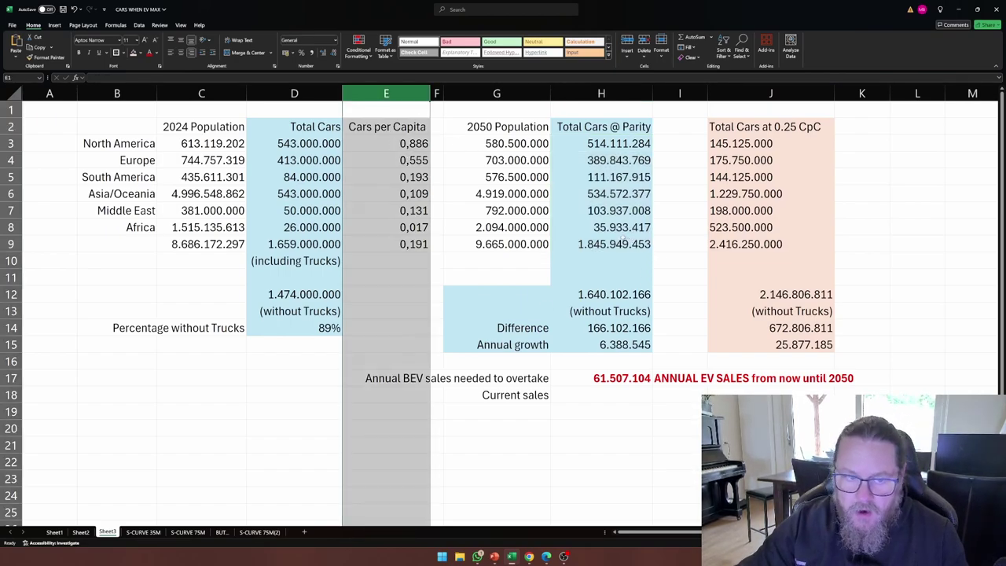
Check the parity total, without-trucks total, Difference (H14) and Annual growth (H15) formulas.
left_click(622, 241)
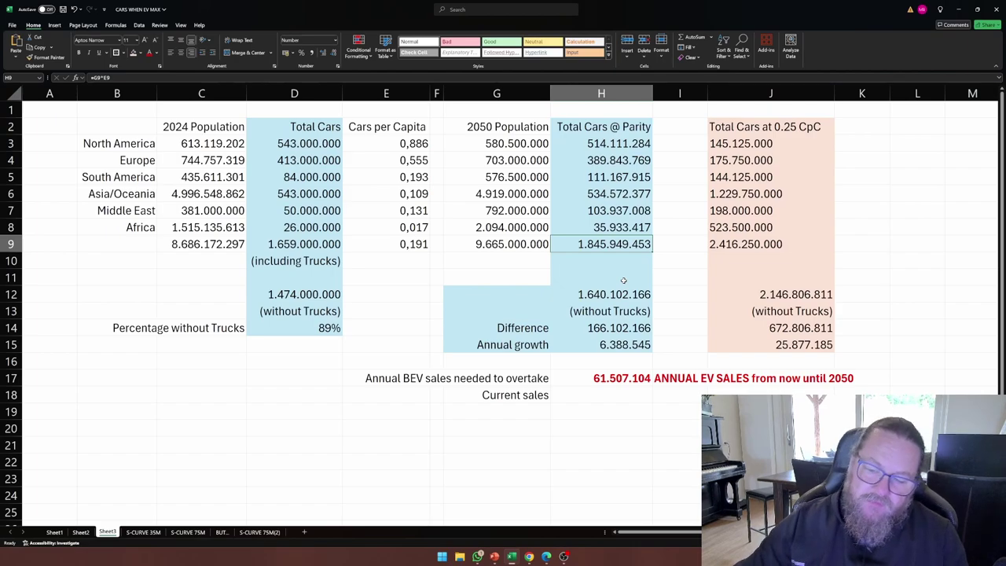
left_click(599, 299)
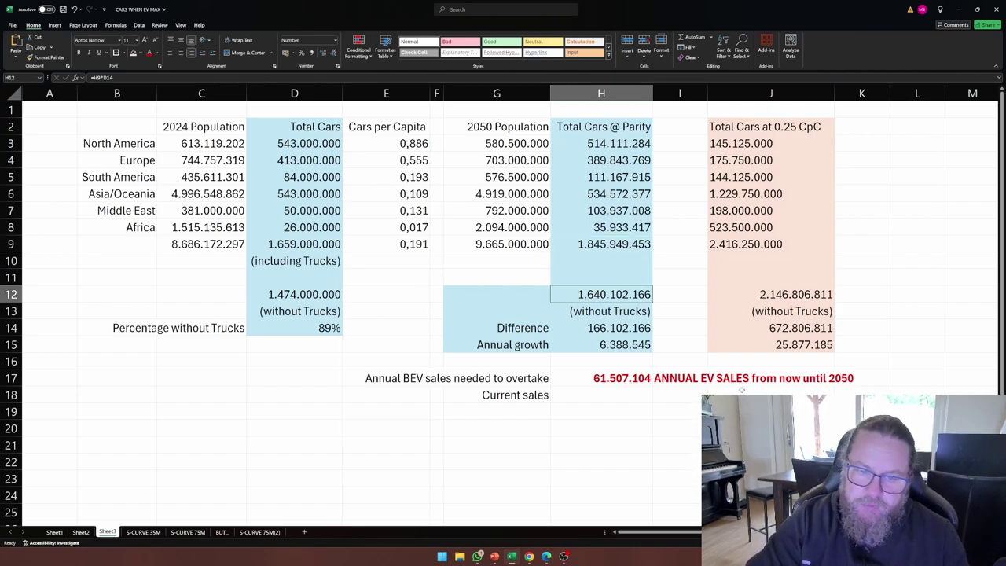
left_click(587, 333)
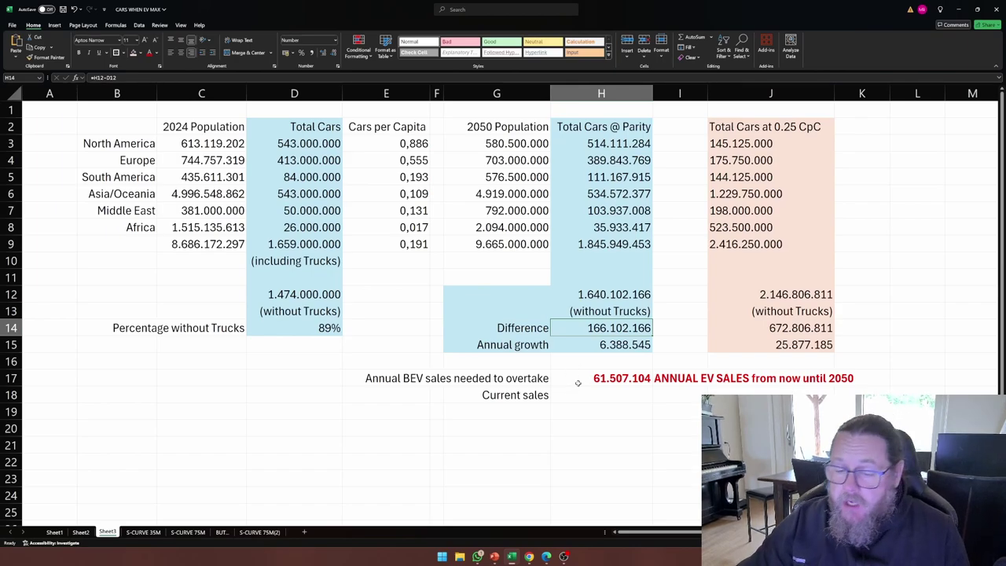
left_click(598, 351)
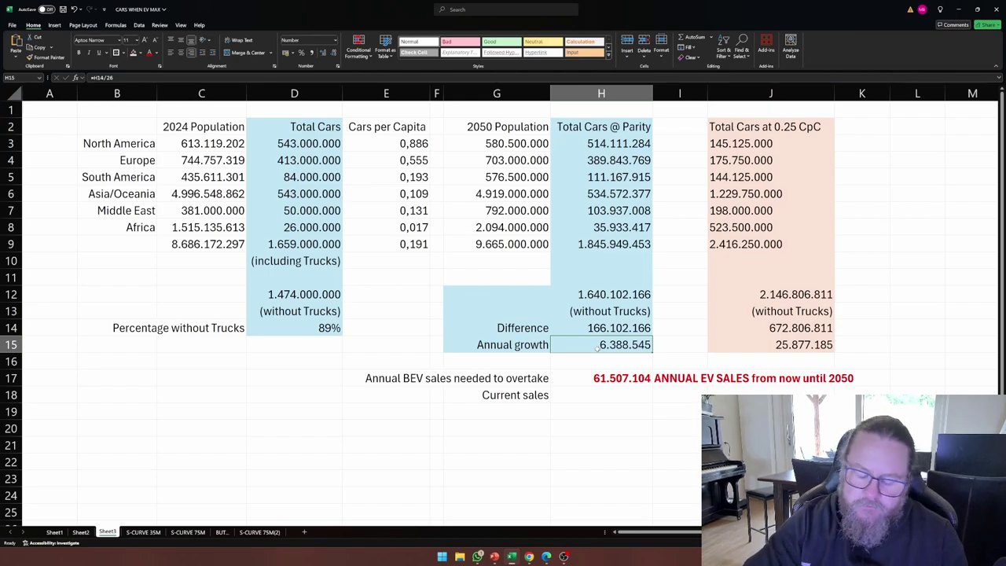
left_click(142, 532)
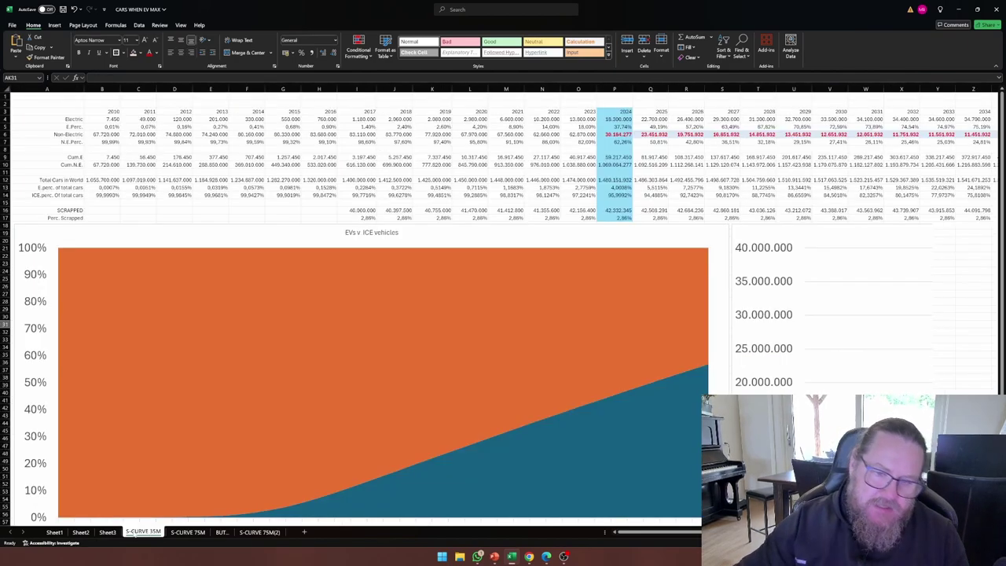
scroll(366, 347, "down", 6)
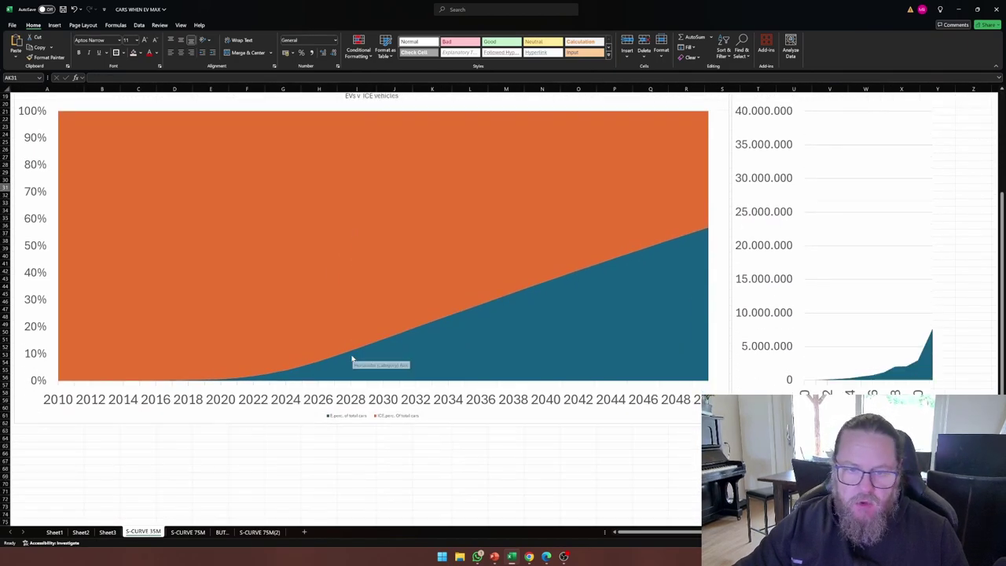
scroll(366, 347, "up", 5)
scroll(366, 347, "down", 2)
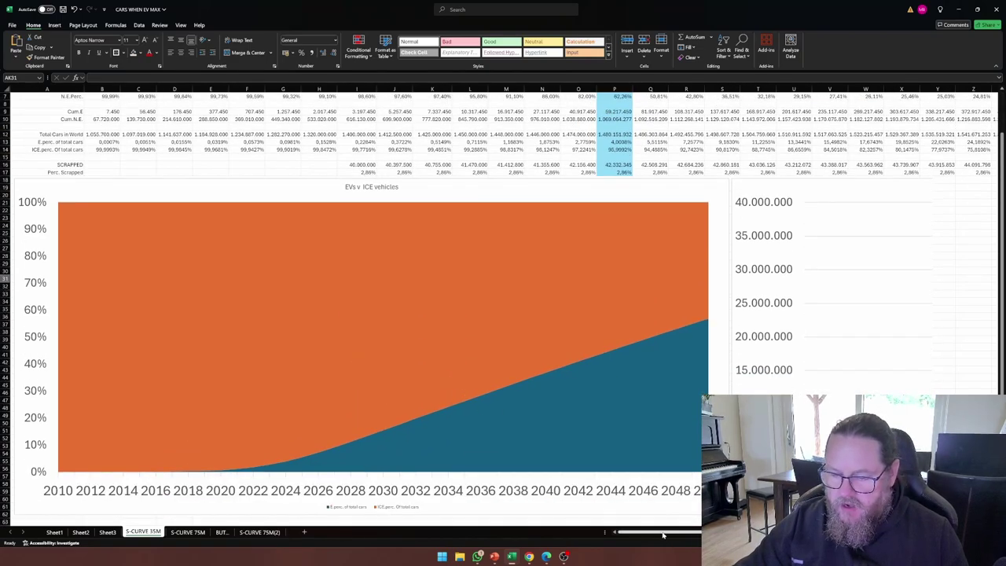
scroll(629, 525, "right", 10)
scroll(629, 525, "down", 7)
scroll(470, 470, "down", 10)
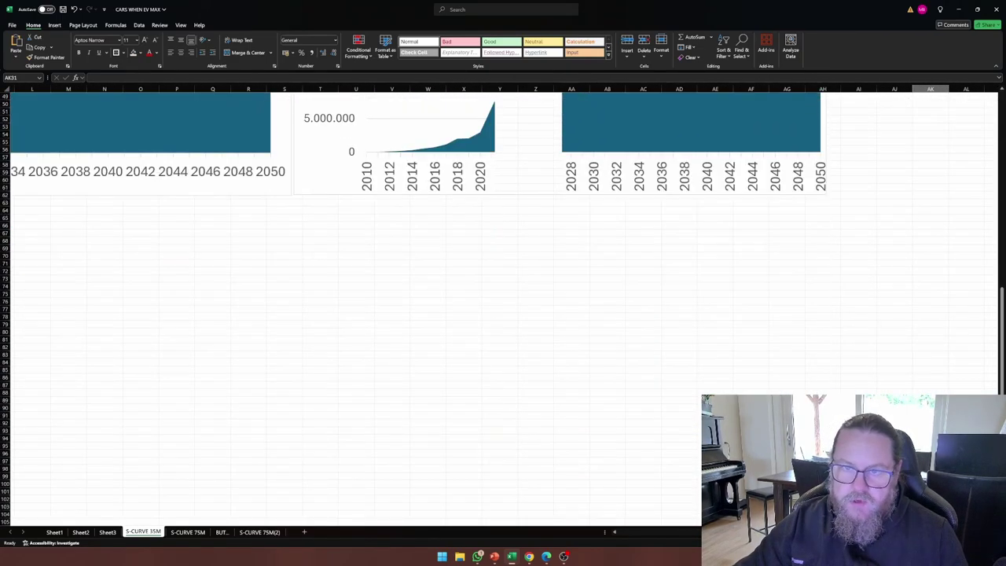
scroll(470, 470, "up", 18)
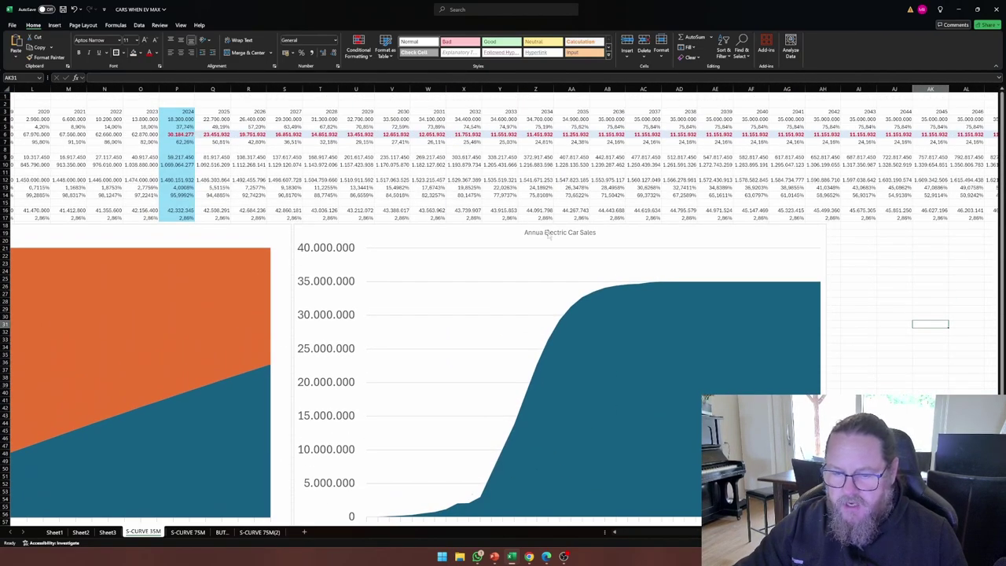
scroll(533, 539, "left", 10)
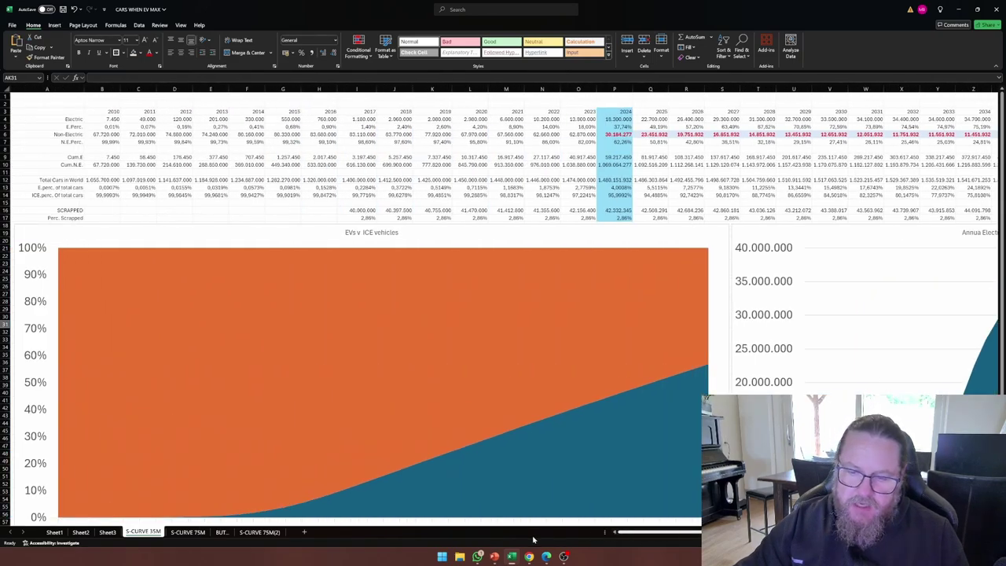
scroll(532, 539, "right", 10)
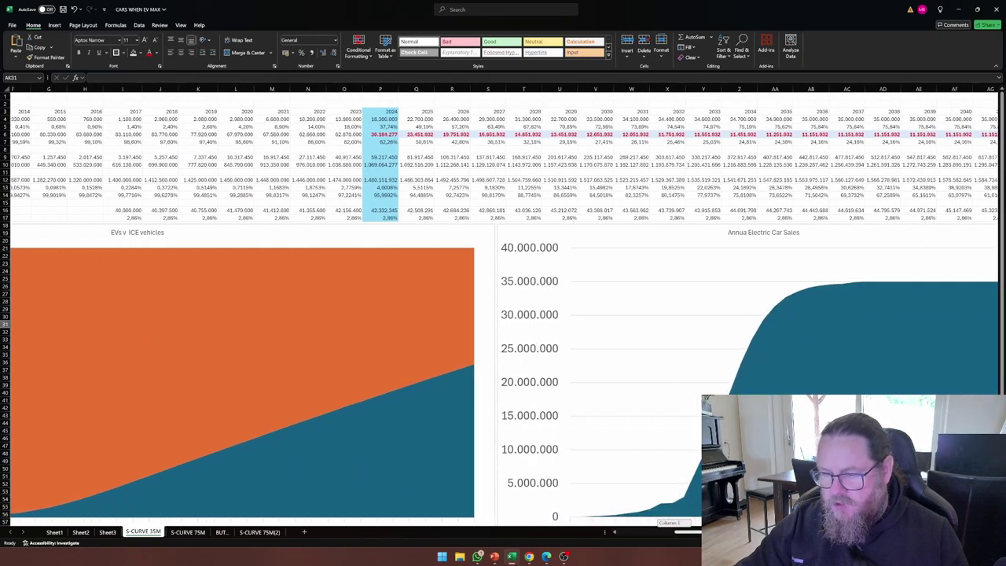
scroll(533, 539, "left", 10)
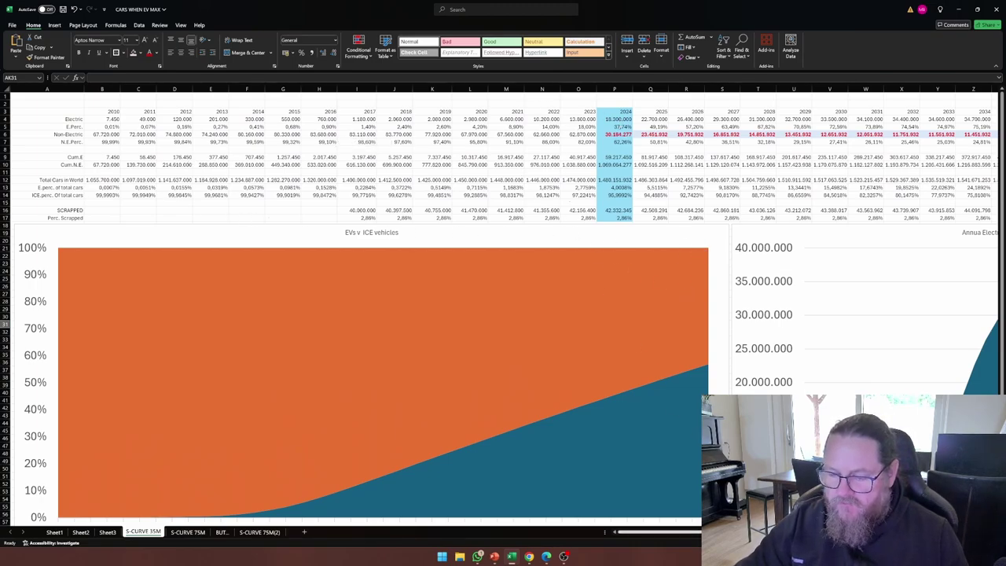
scroll(478, 83, "right", 6)
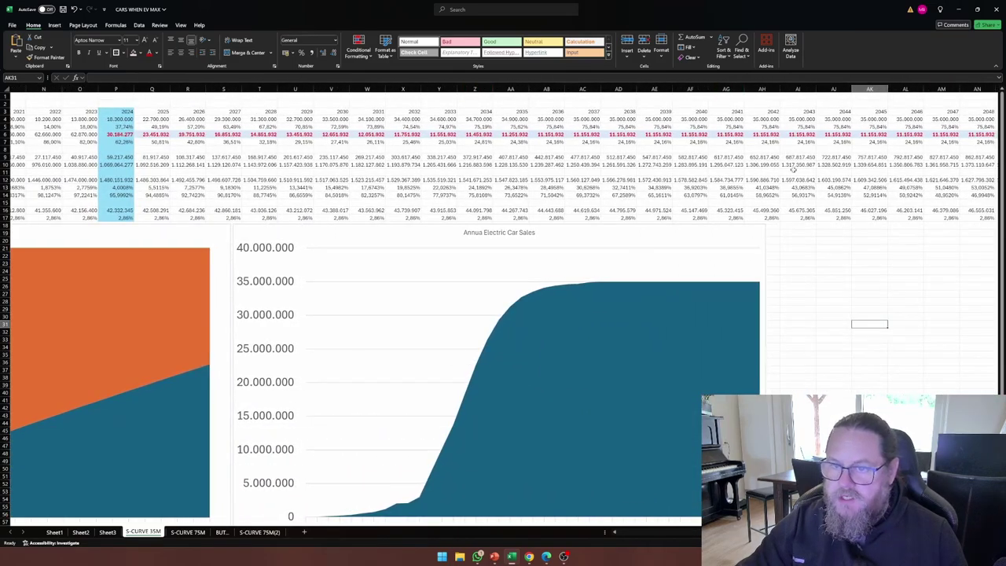
scroll(503, 306, "left", 1)
scroll(410, 344, "left", 10)
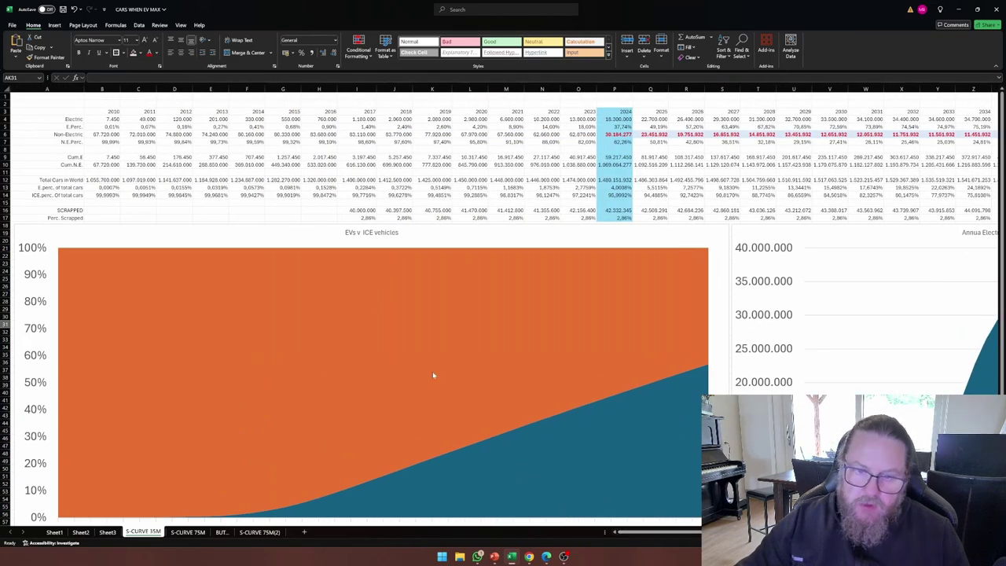
left_click(49, 209)
left_click_drag(48, 210, 368, 210)
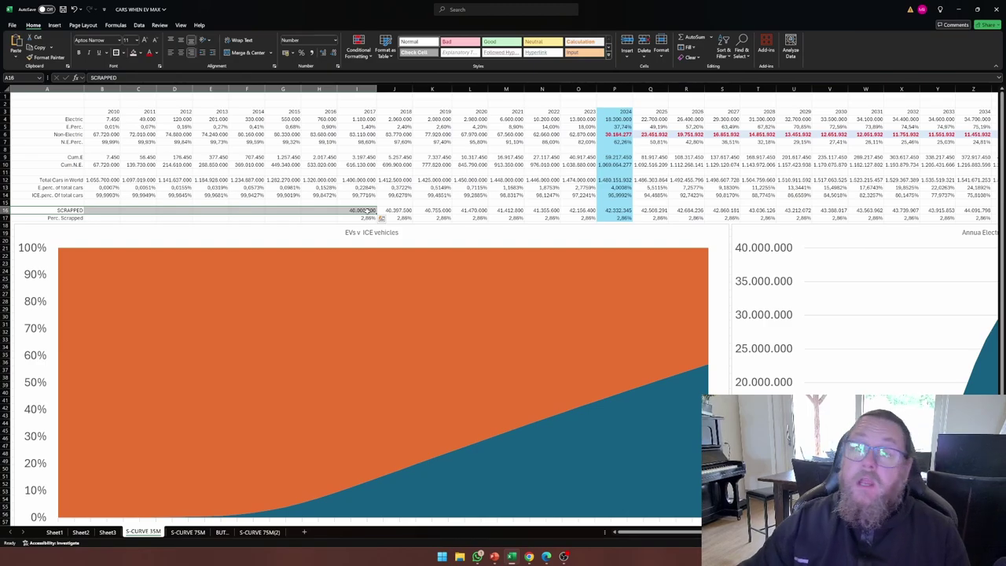
left_click(355, 217)
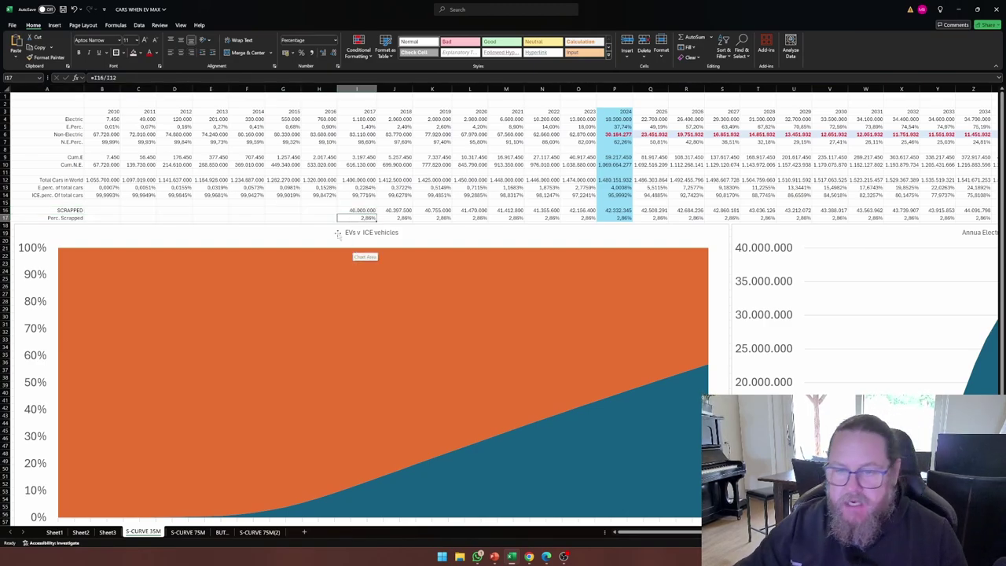
scroll(660, 532, "right", 10)
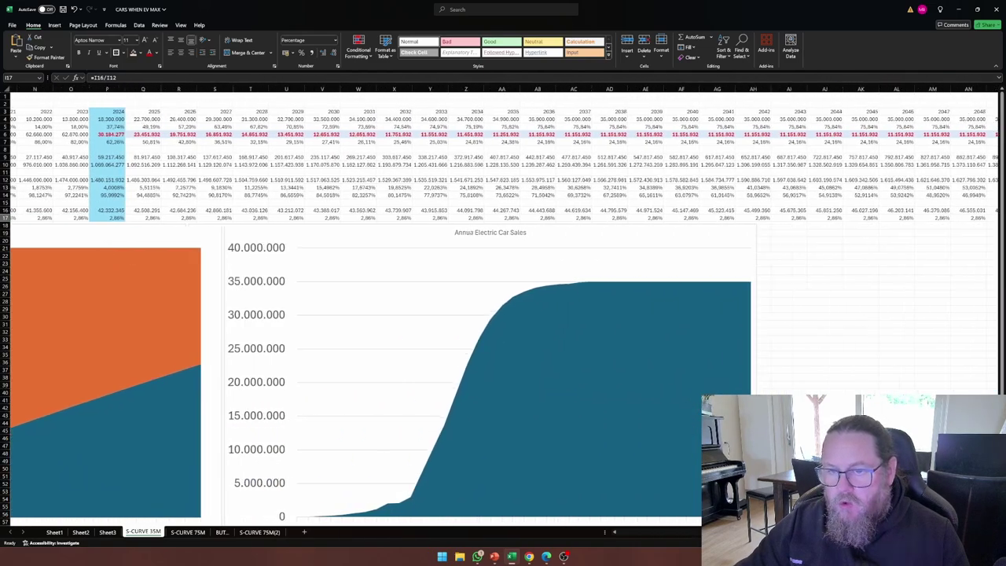
scroll(660, 532, "left", 7)
scroll(660, 532, "left", 5)
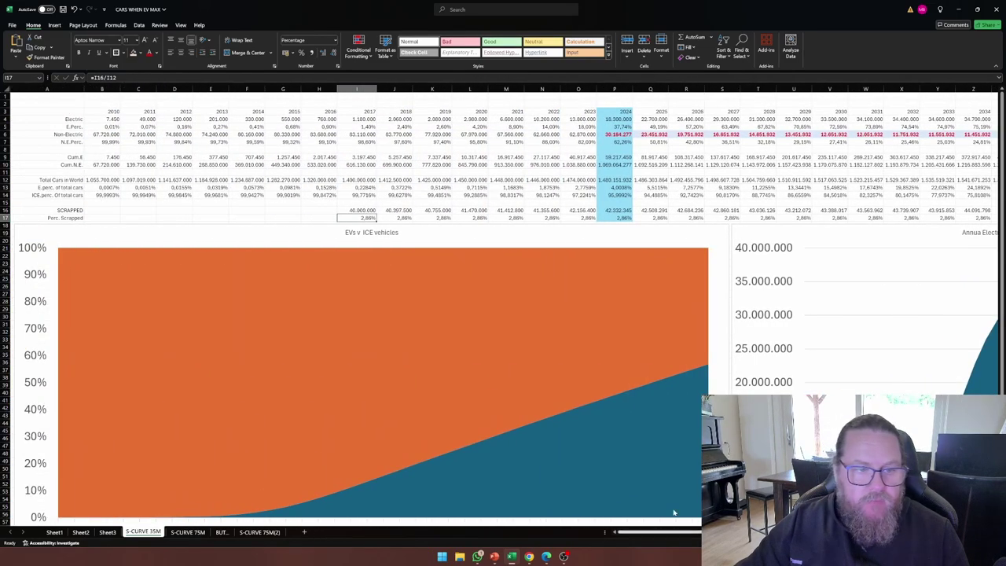
left_click(102, 180)
scroll(660, 532, "right", 10)
left_click(965, 181)
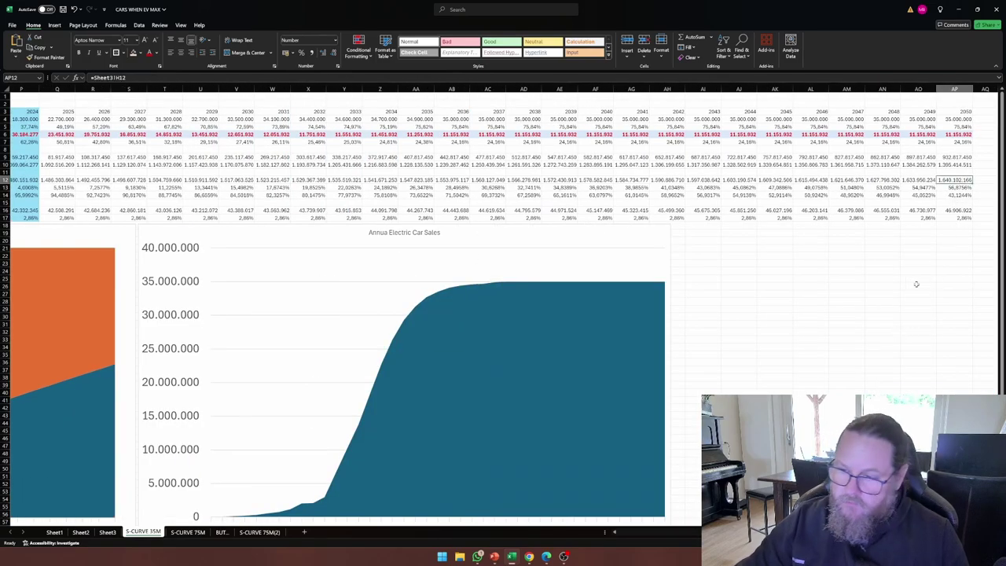
left_click(962, 218)
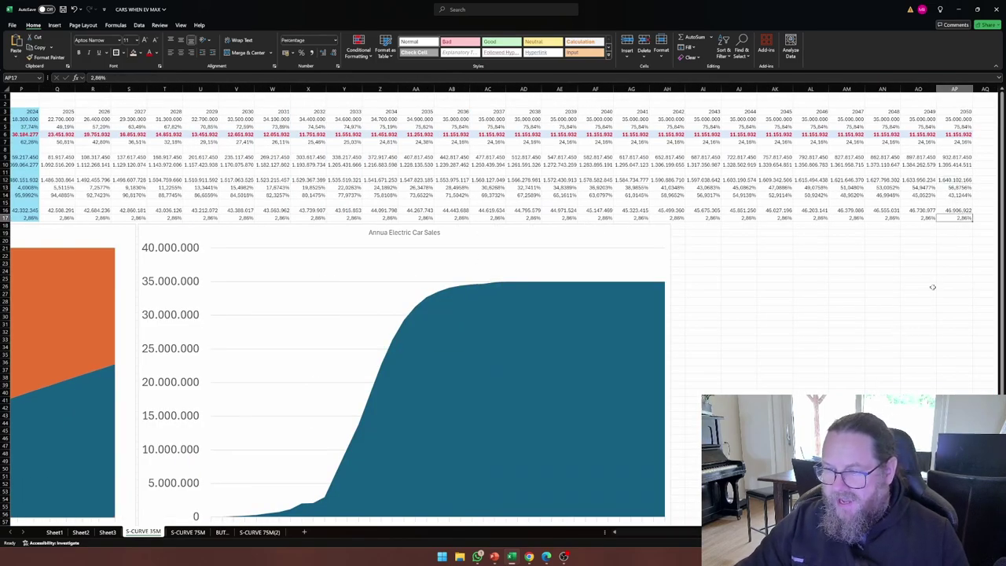
left_click(959, 211)
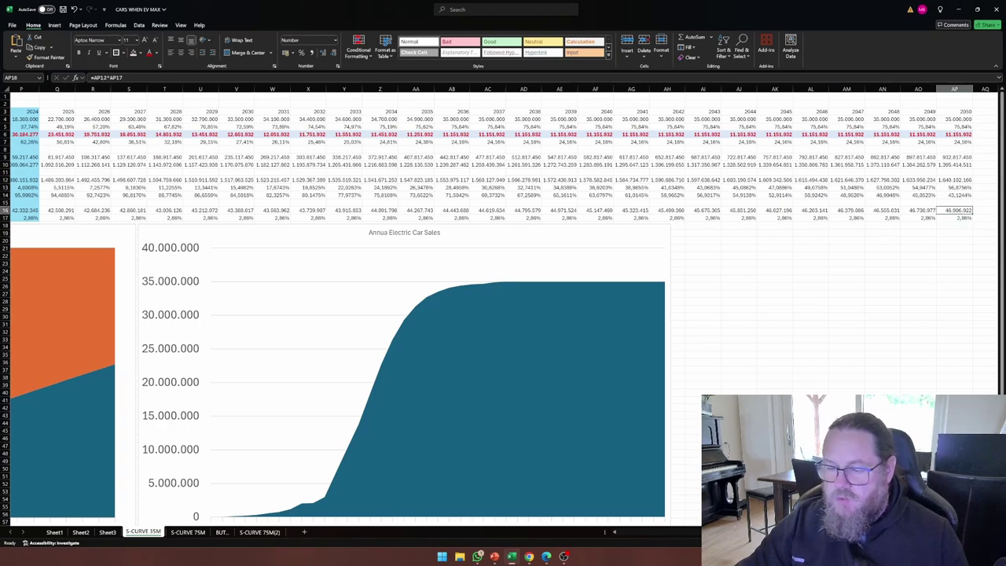
scroll(606, 118, "left", 10)
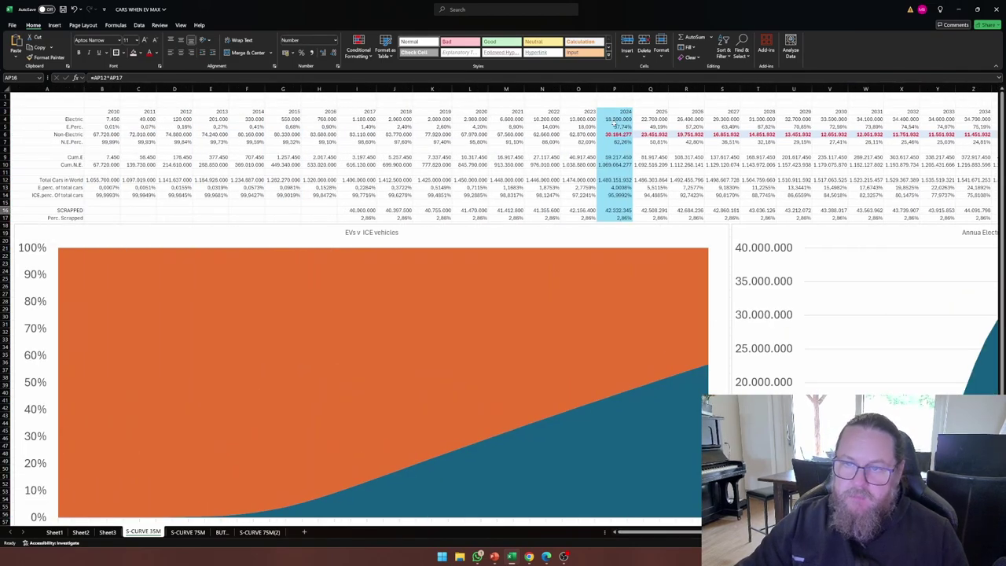
left_click_drag(606, 118, 953, 126)
scroll(503, 314, "left", 3)
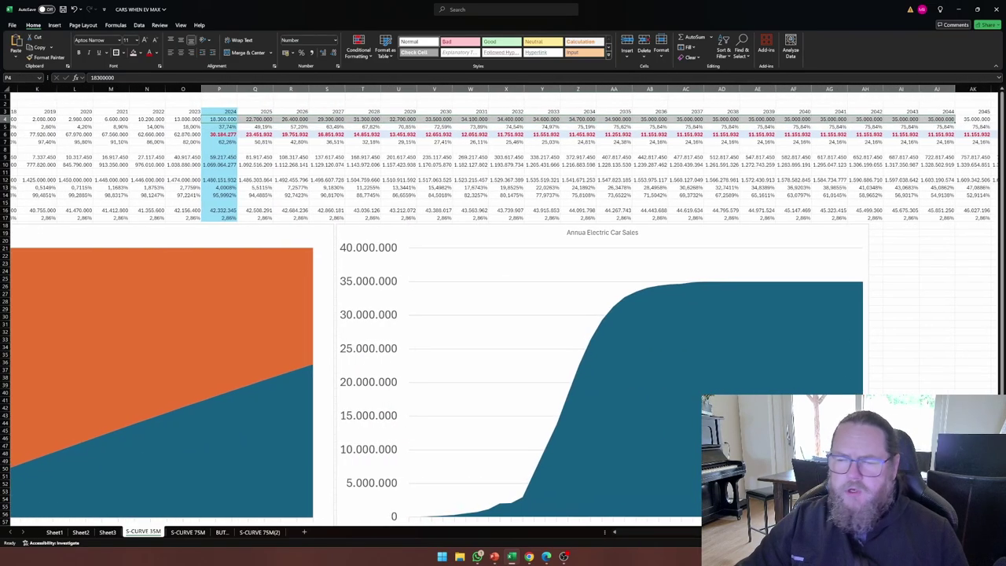
scroll(503, 307, "left", 3)
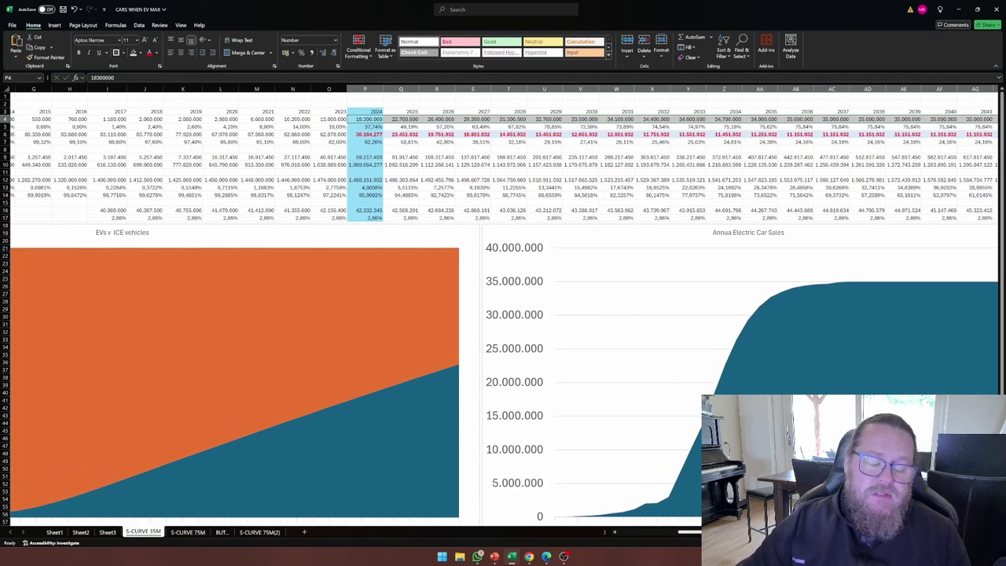
scroll(503, 306, "right", 3)
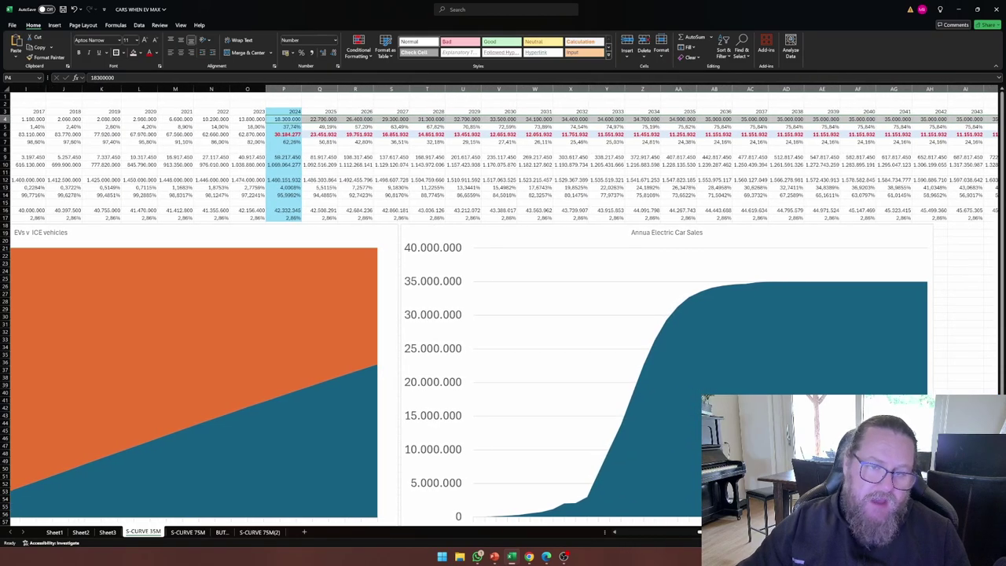
scroll(503, 307, "right", 5)
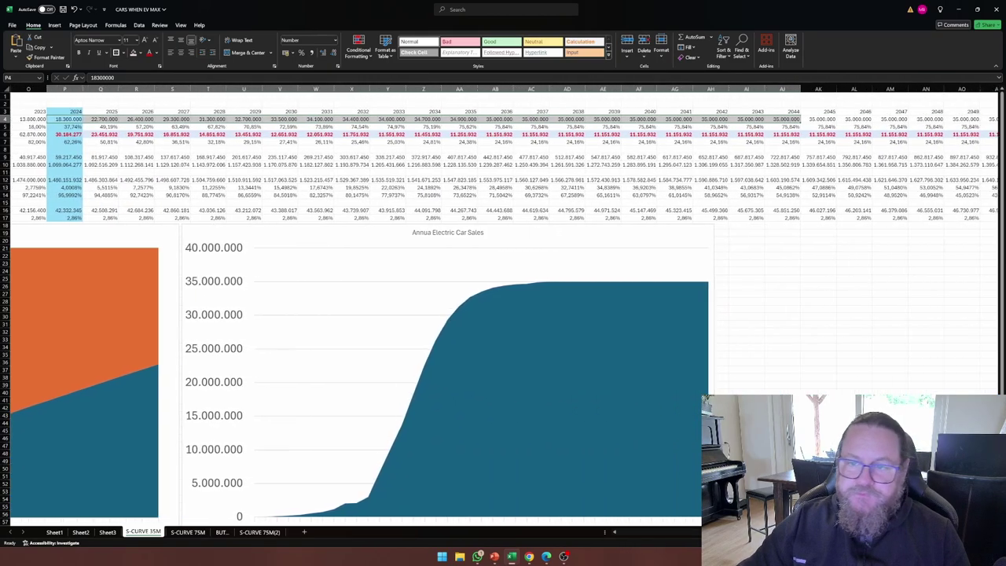
left_click(943, 282)
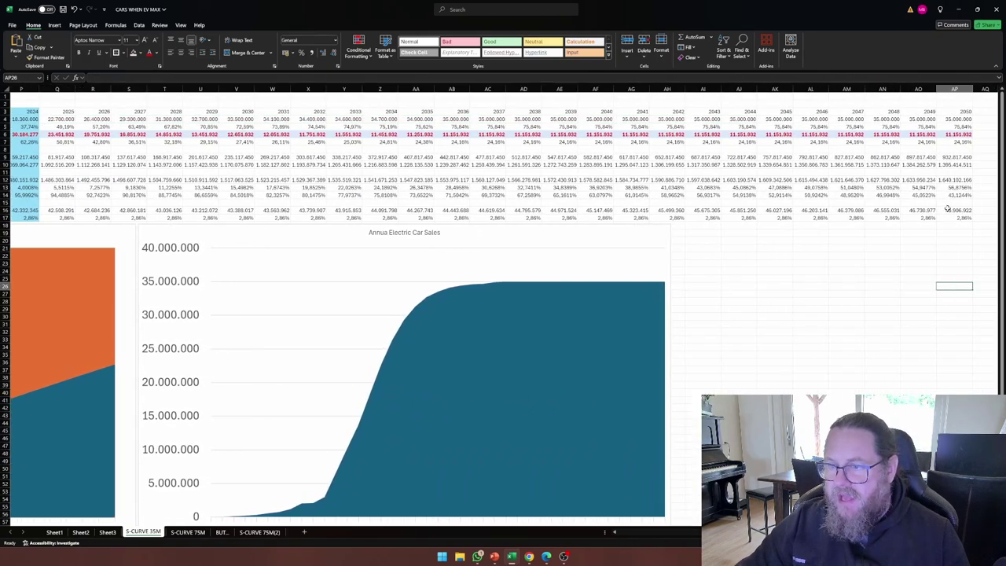
left_click(952, 157)
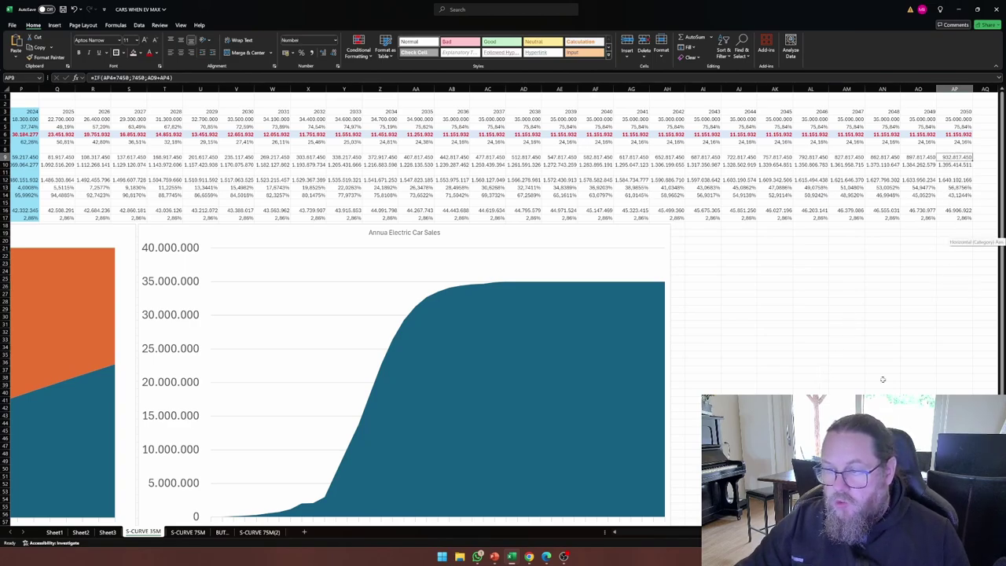
scroll(503, 314, "left", 5)
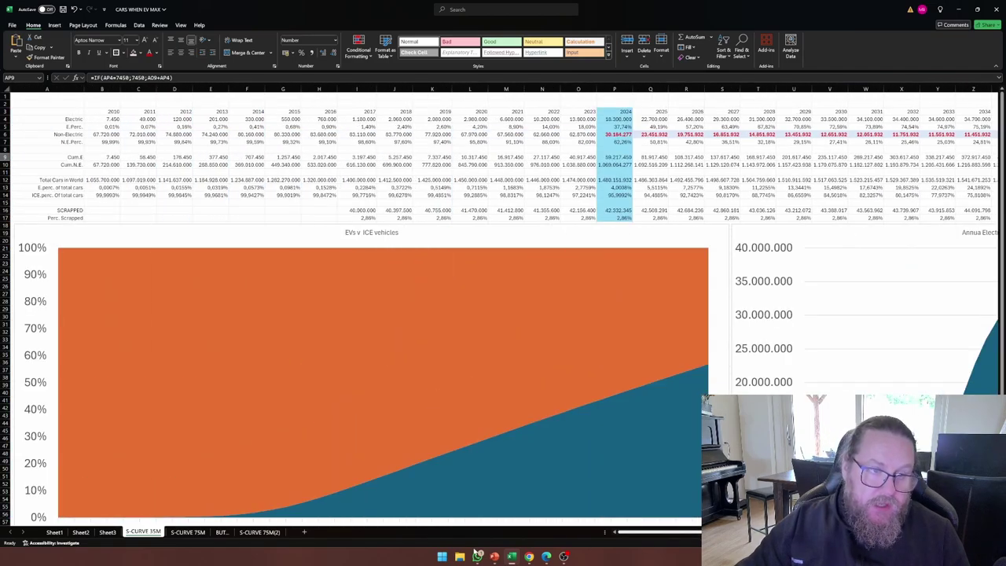
scroll(503, 314, "right", 5)
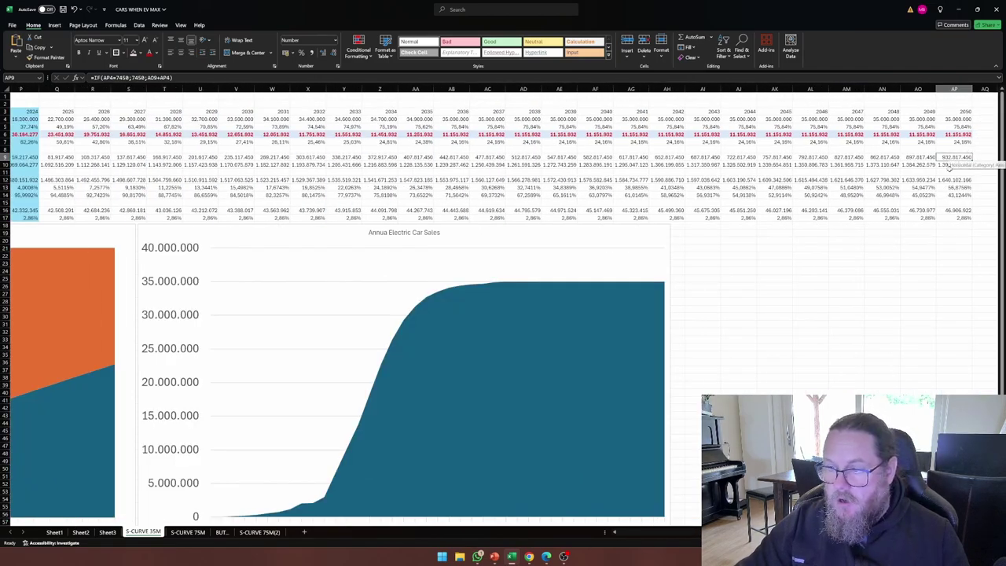
scroll(503, 315, "left", 3)
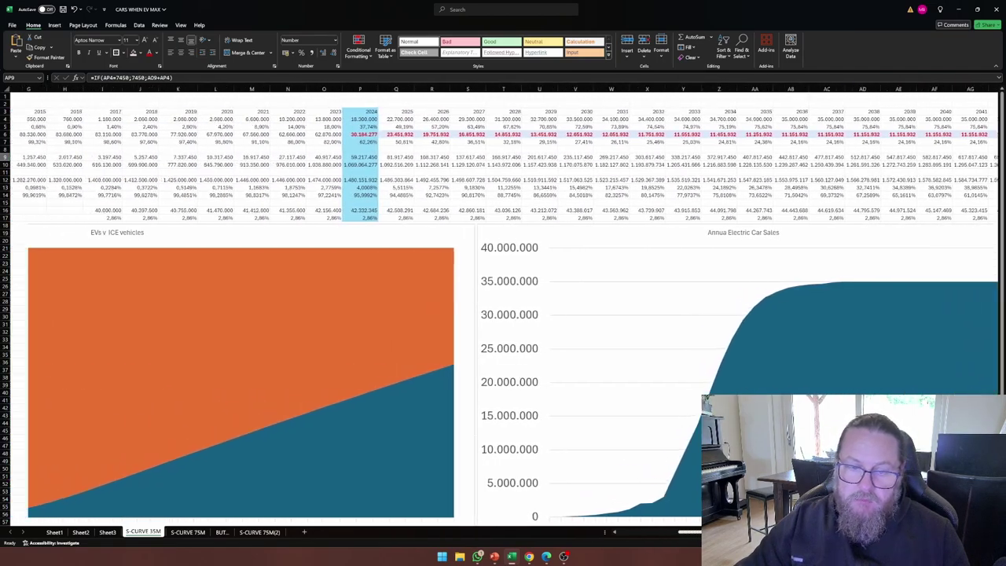
scroll(502, 314, "right", 4)
key("Down")
key("Down")
key("Down")
key("Down")
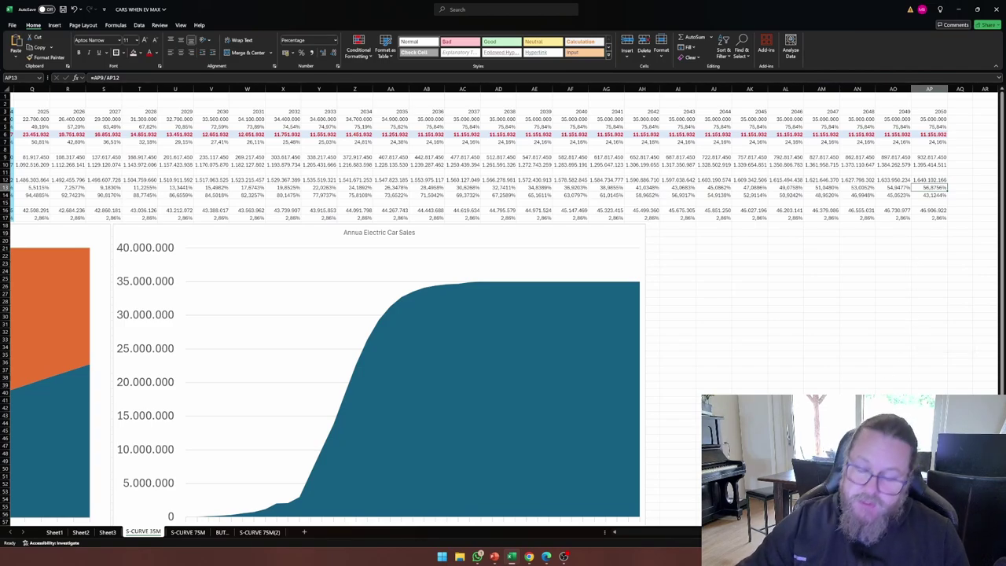
Scroll back to the S-CURVE 35M EVs v ICE vehicles chart and shift it a few pixels up and left.
scroll(584, 359, "left", 10)
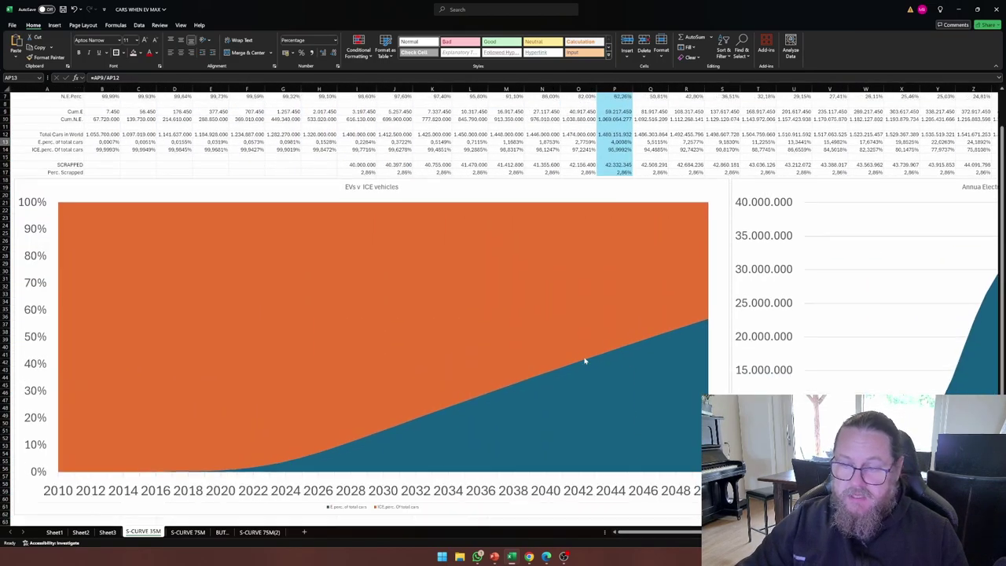
scroll(584, 359, "down", 2)
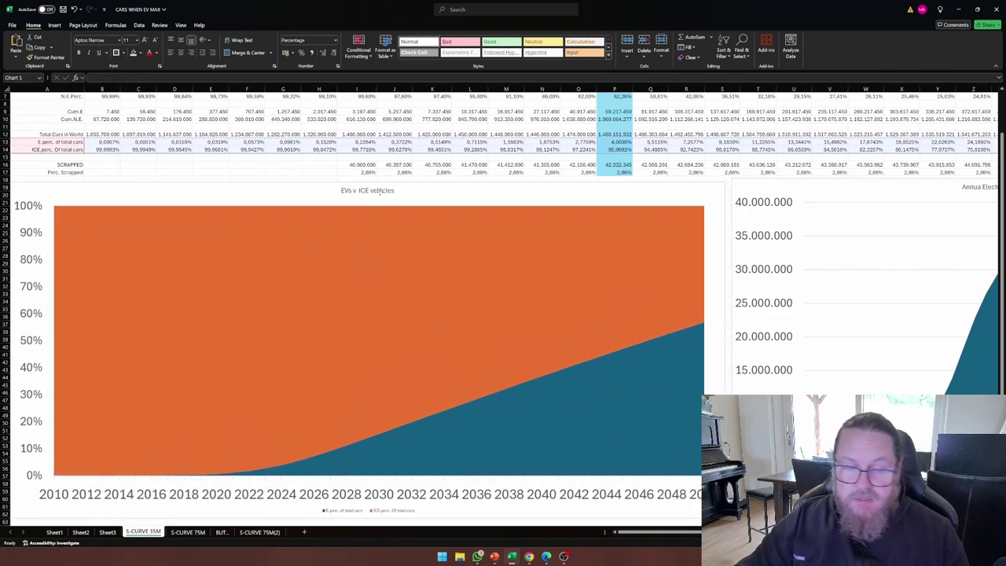
left_click_drag(378, 187, 372, 190)
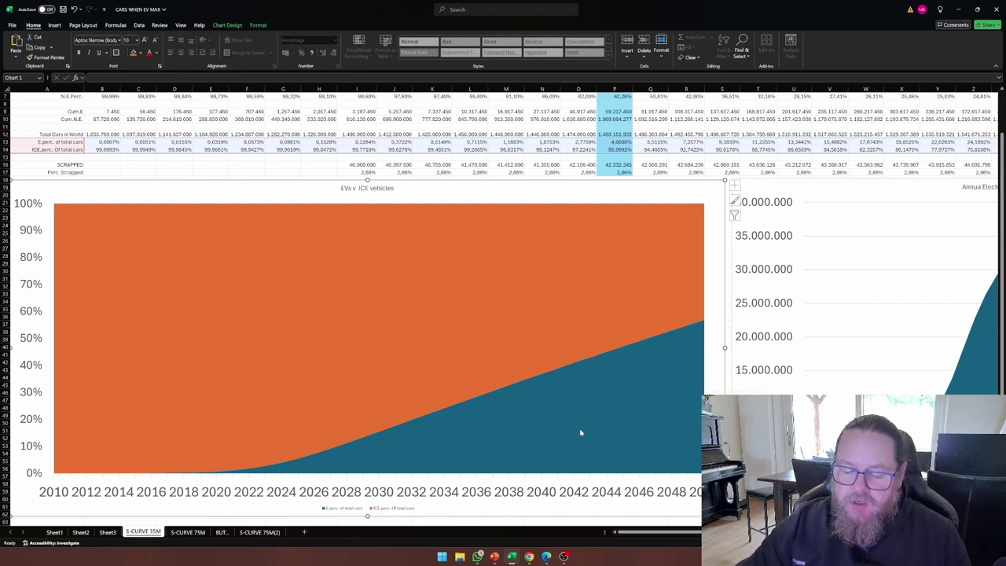
Review both S-CURVE 75M charts, with electric cars reaching 100% share.
left_click(180, 532)
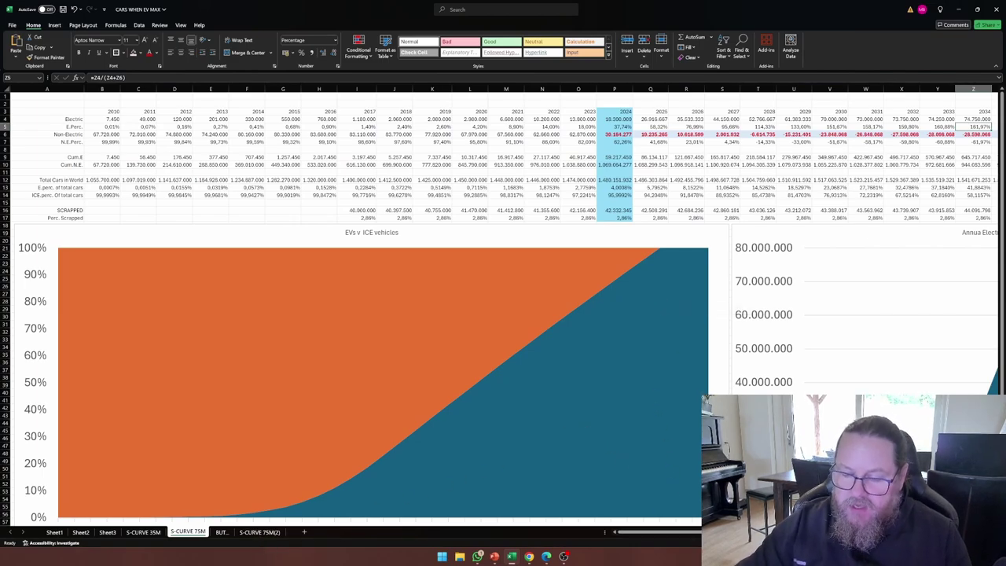
scroll(362, 315, "down", 2)
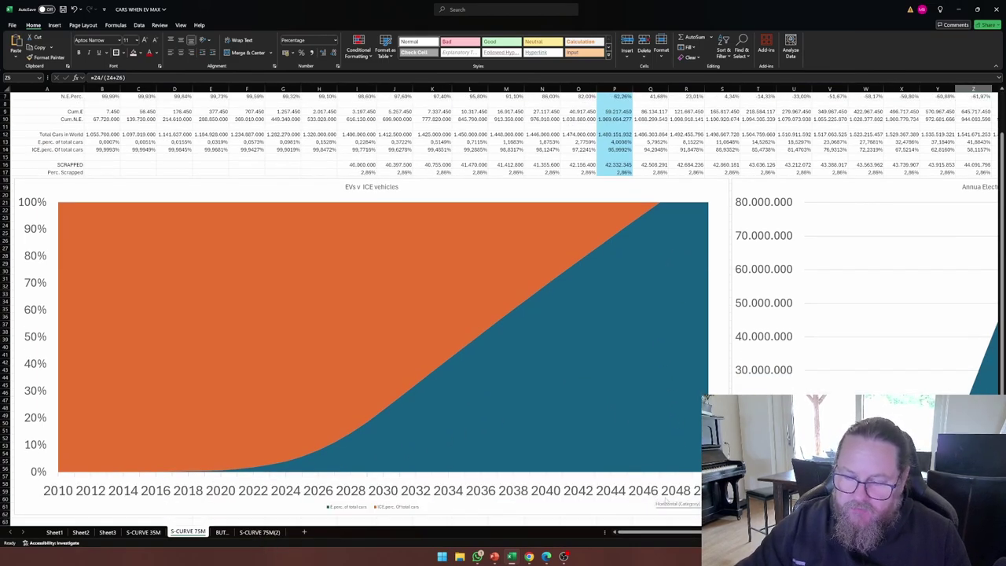
scroll(668, 501, "up", 2)
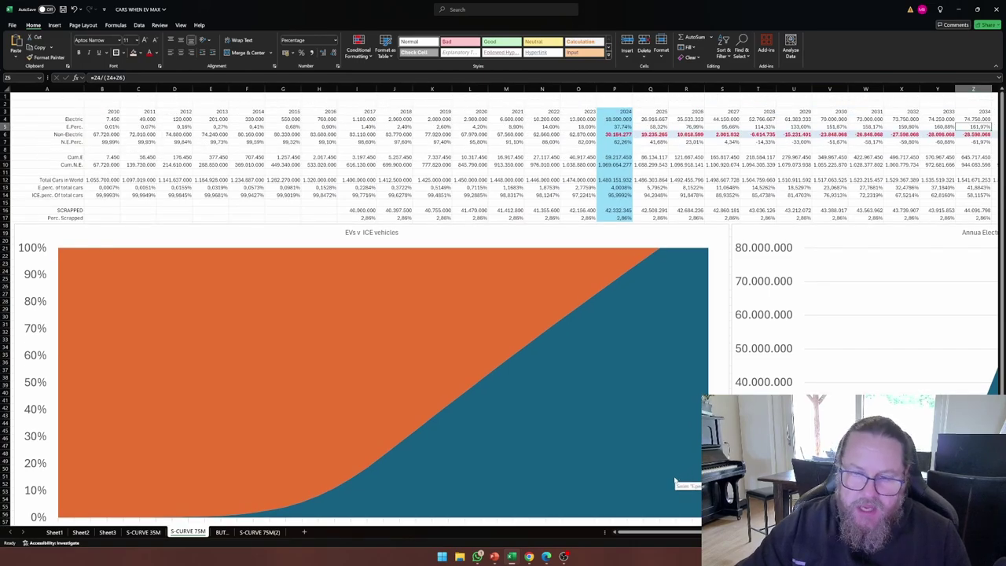
scroll(675, 481, "right", 5)
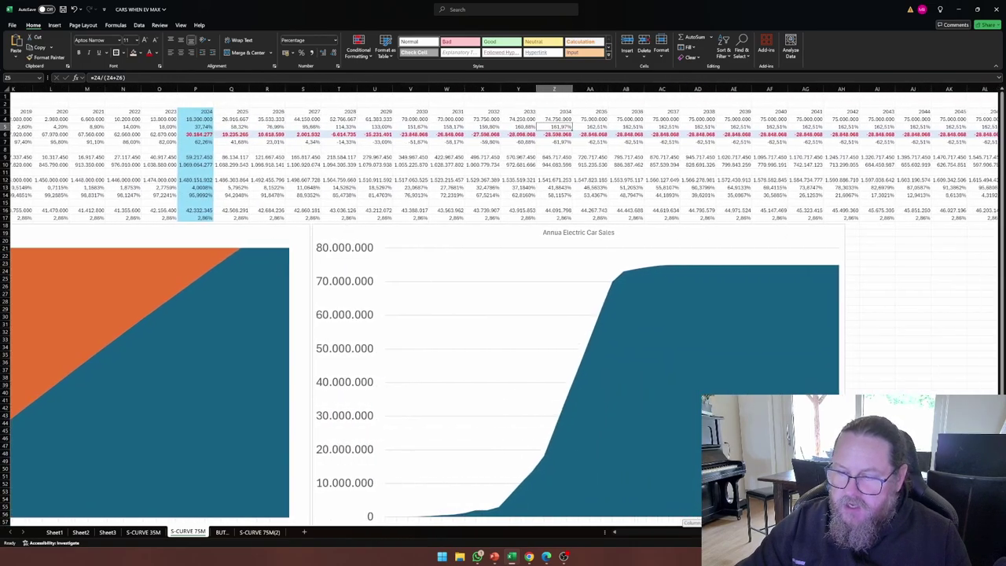
scroll(495, 390, "right", 1)
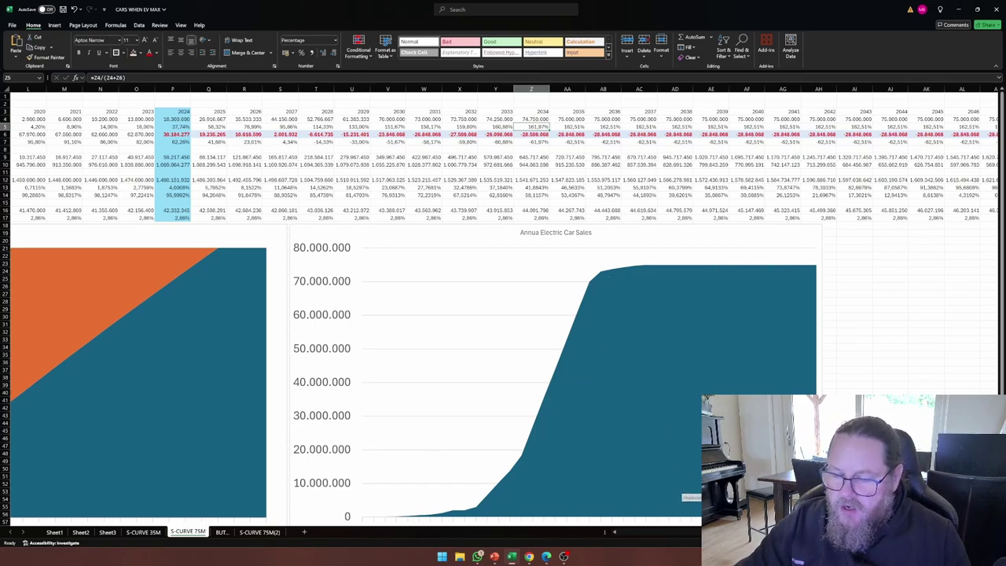
scroll(680, 492, "right", 2)
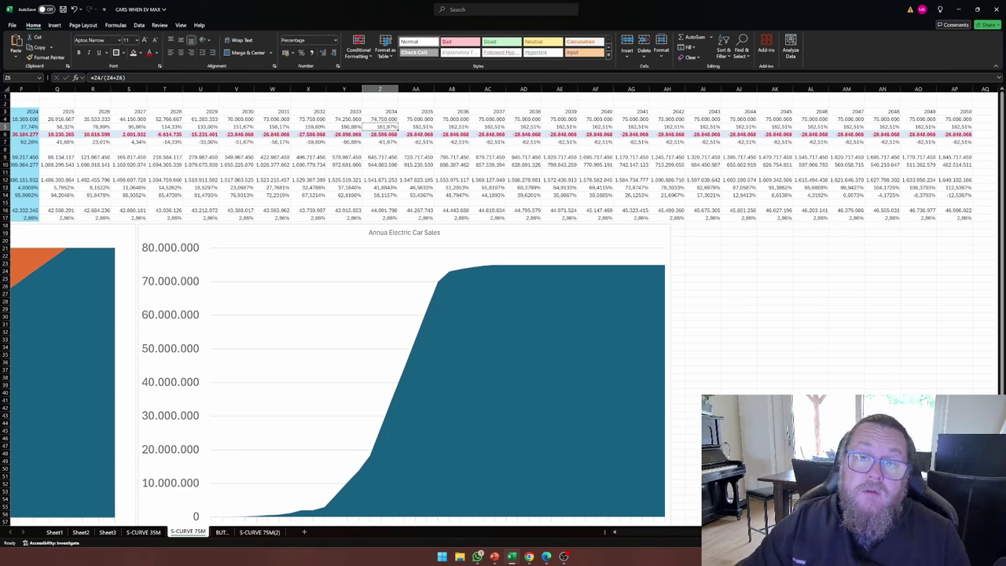
scroll(361, 377, "left", 7)
mouse_move(488, 554)
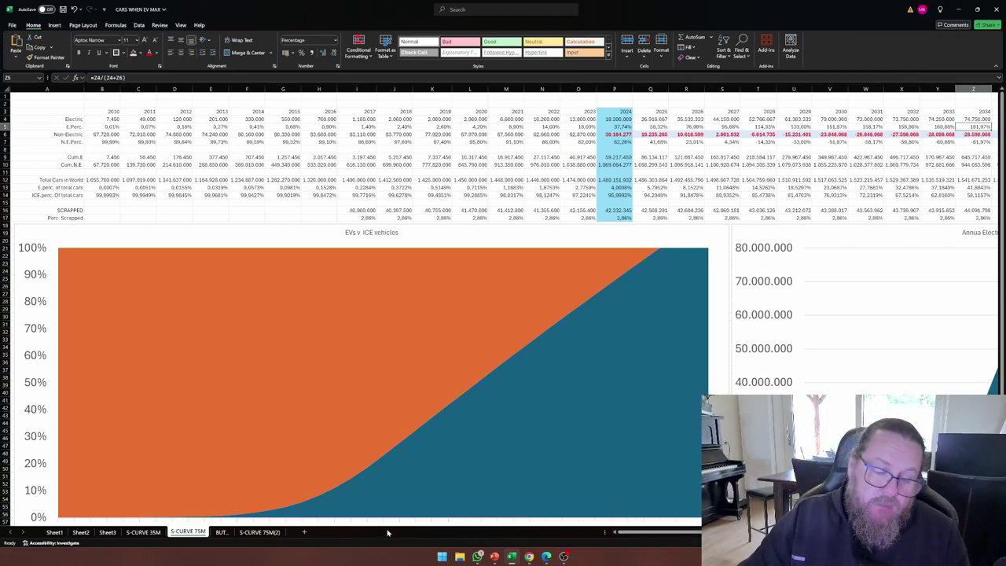
Check the car-totals rows and the J12 without-trucks and J14 difference formulas, then open S-CURVE 75M(2).
left_click(219, 534)
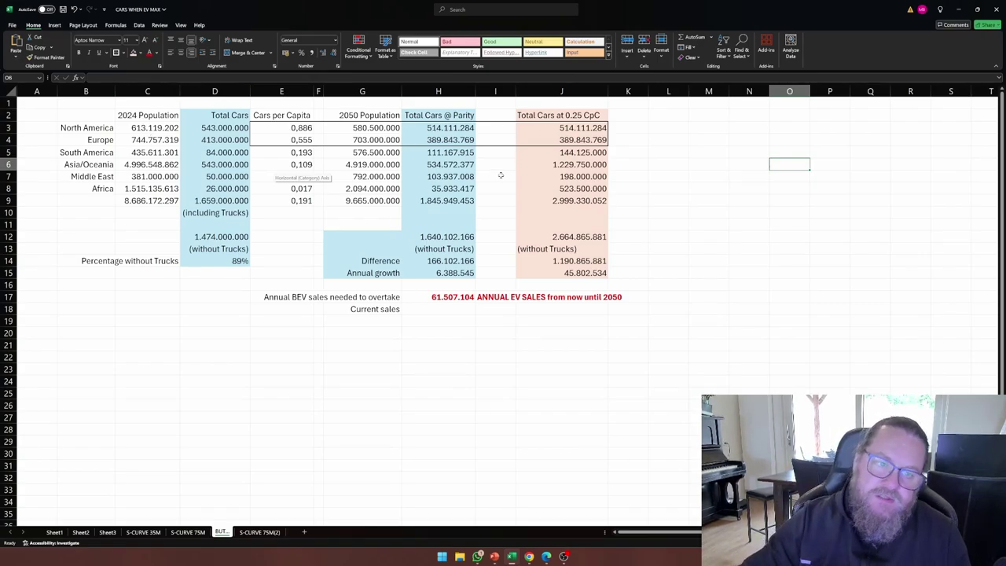
left_click_drag(102, 152, 571, 213)
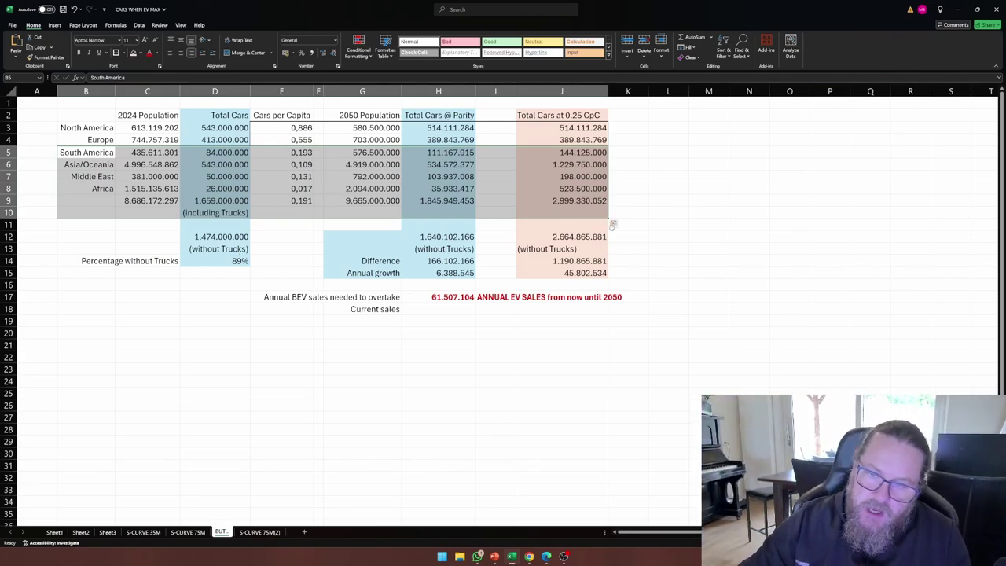
left_click(579, 237)
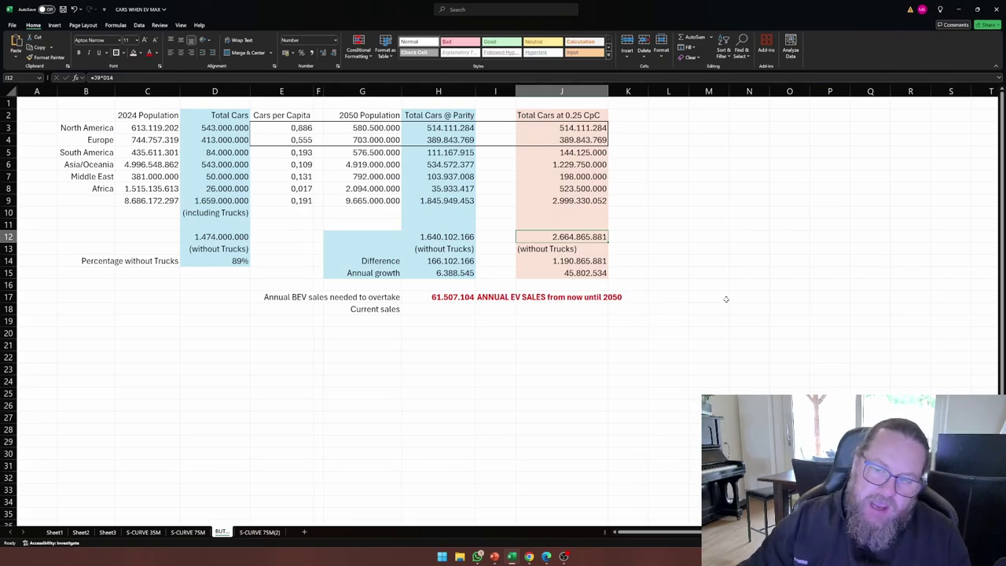
left_click(564, 260)
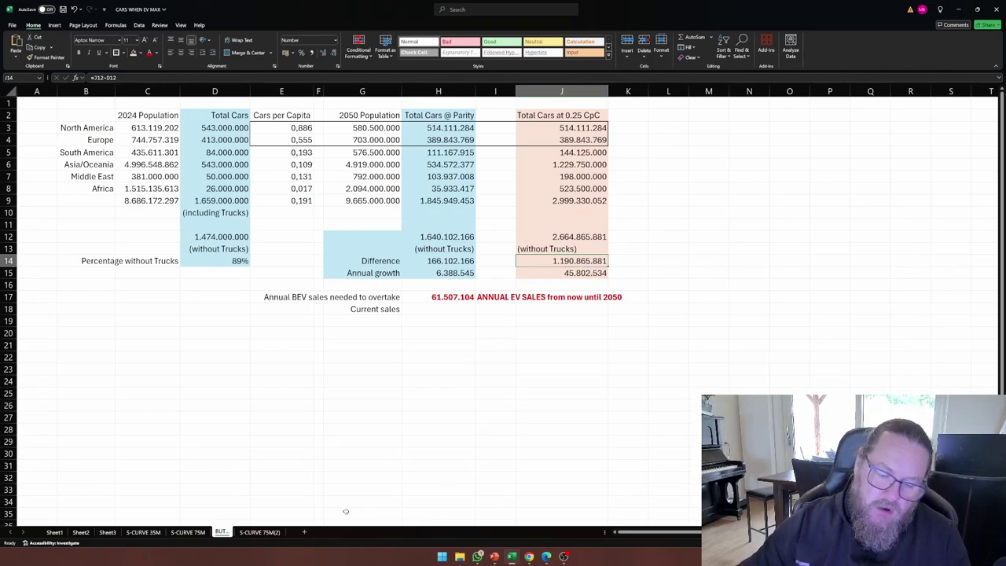
left_click(259, 532)
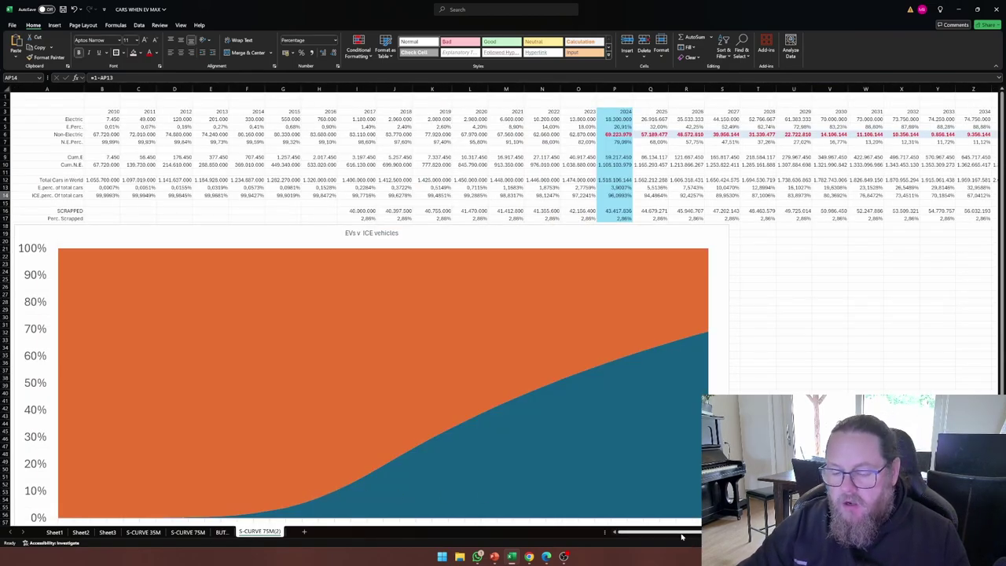
Scroll sideways across the S-CURVE 75M(2) sheet to view its table and chart.
left_click_drag(682, 532, 658, 545)
scroll(503, 303, "right", 10)
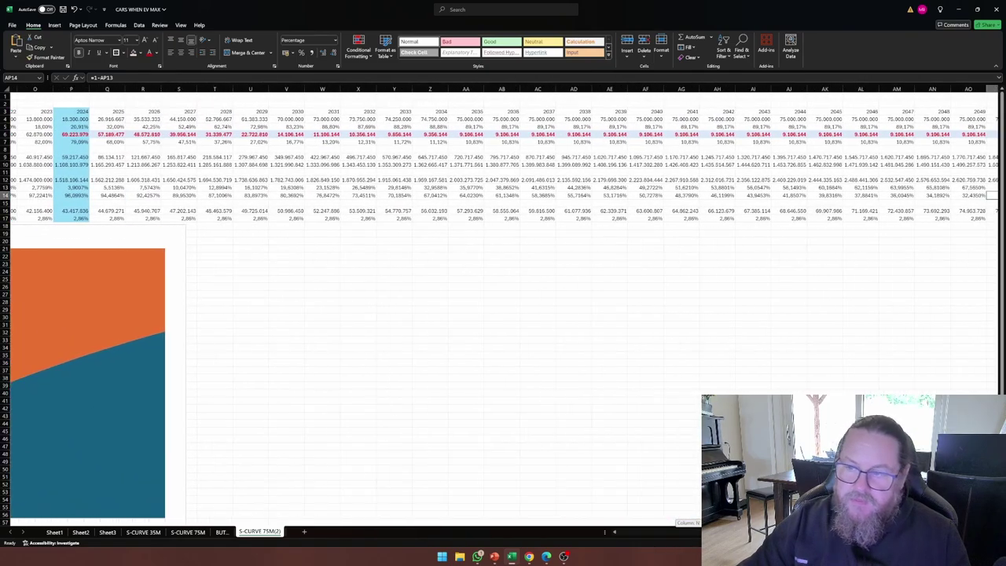
scroll(502, 303, "left", 10)
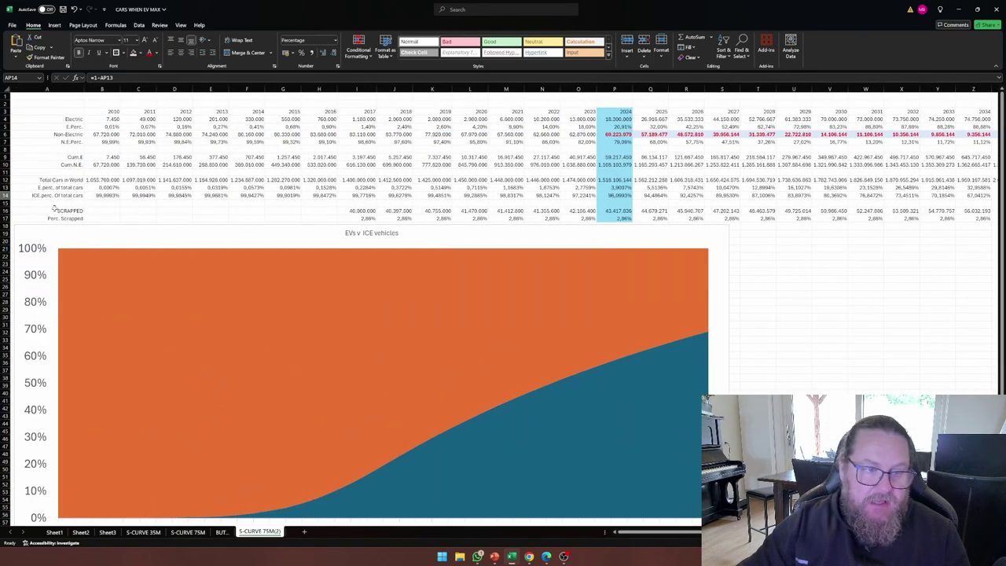
scroll(503, 303, "right", 10)
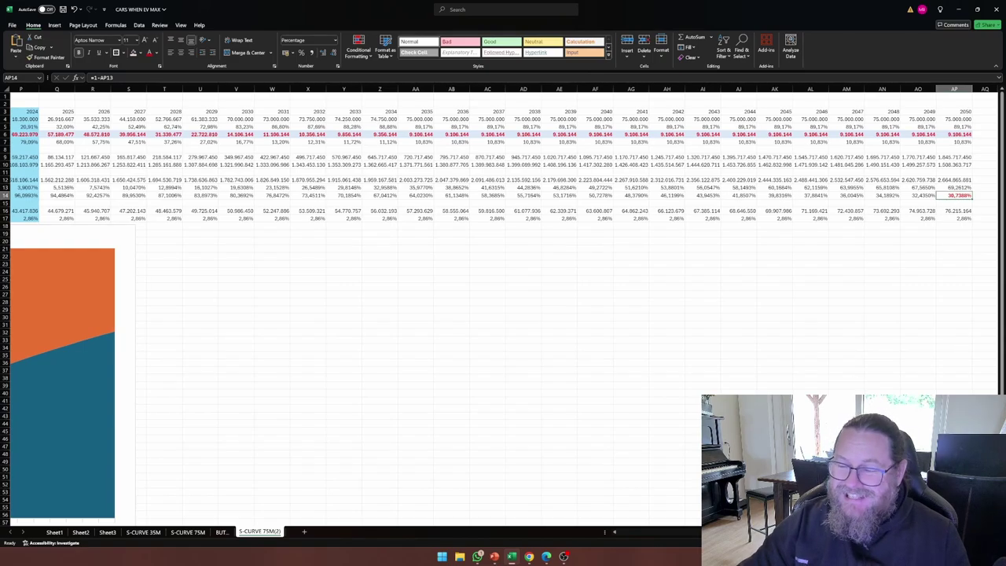
scroll(644, 523, "left", 10)
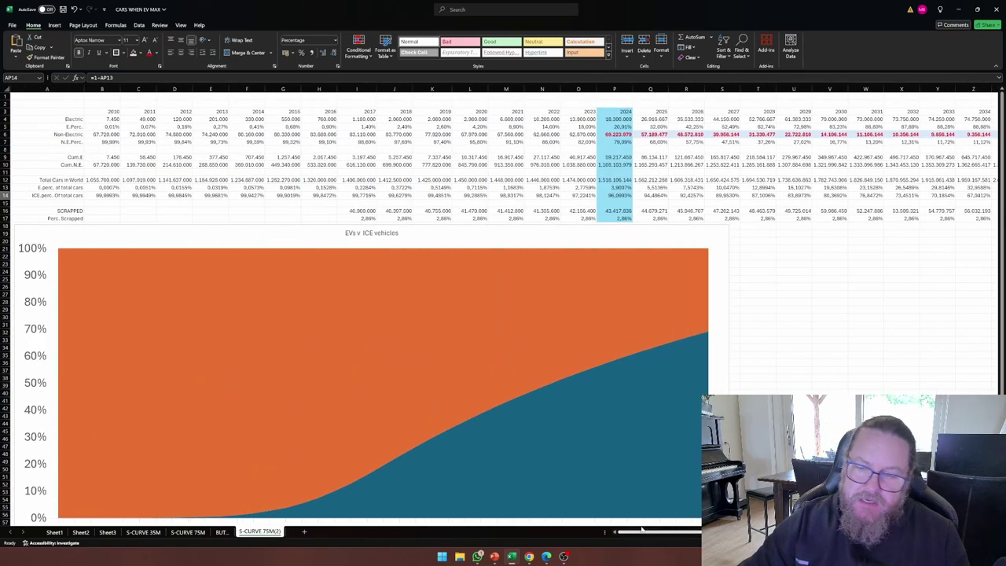
Inspect the EVs v ICE vehicles chart series, with EVs ending near 68%.
left_click(703, 235)
scroll(710, 292, "down", 5)
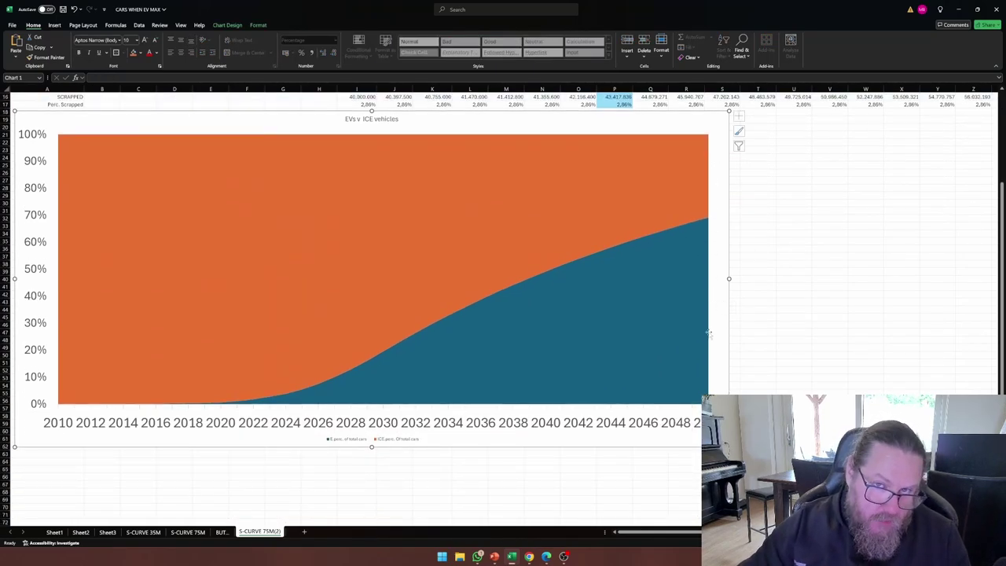
scroll(708, 334, "up", 4)
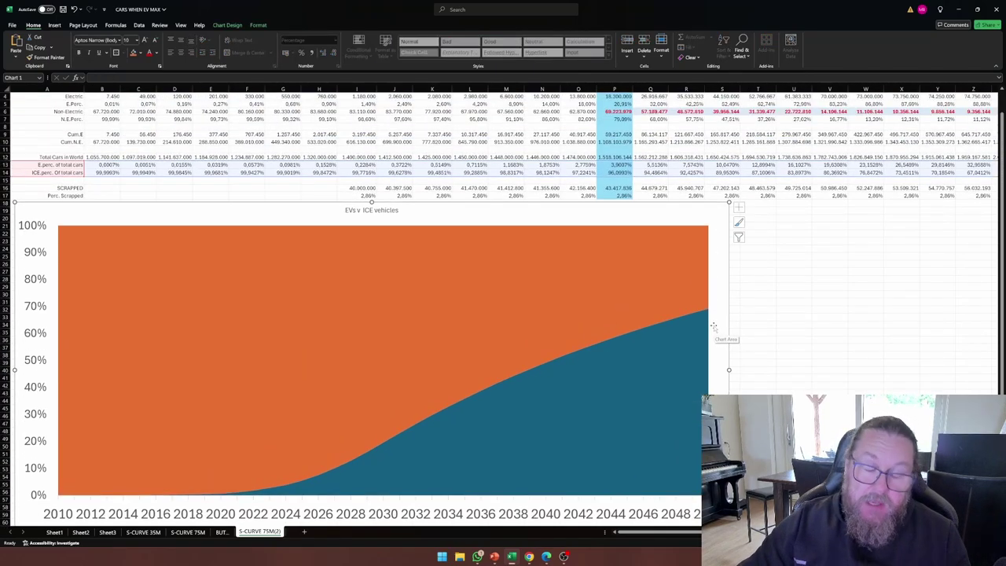
mouse_move(708, 334)
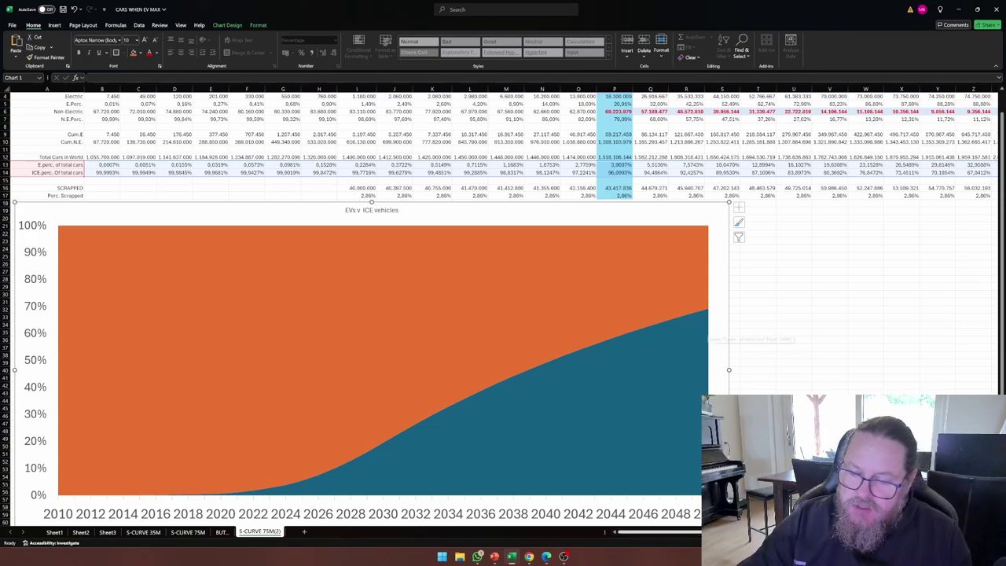
scroll(703, 392, "down", 8)
scroll(697, 456, "up", 8)
scroll(698, 456, "up", 1)
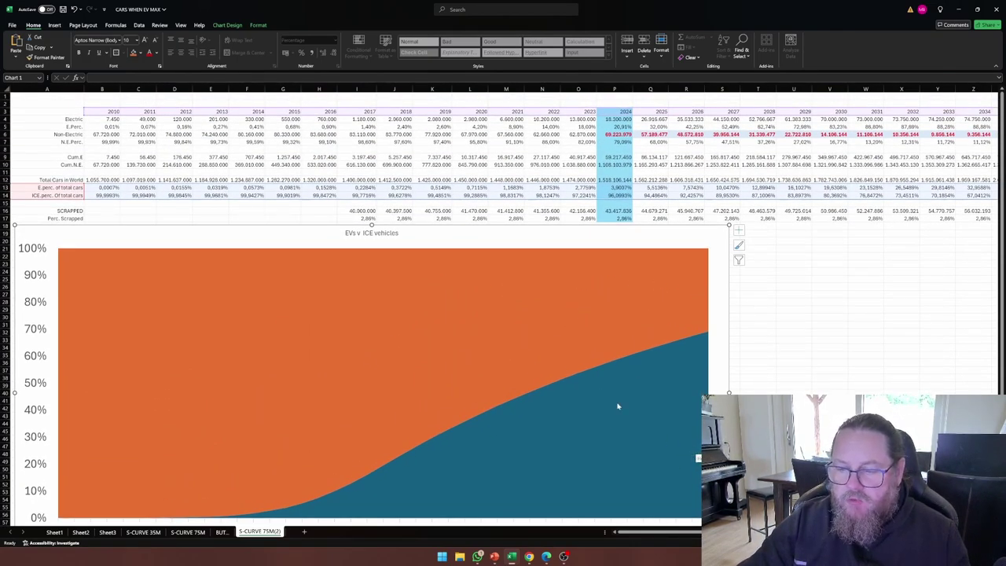
mouse_move(616, 393)
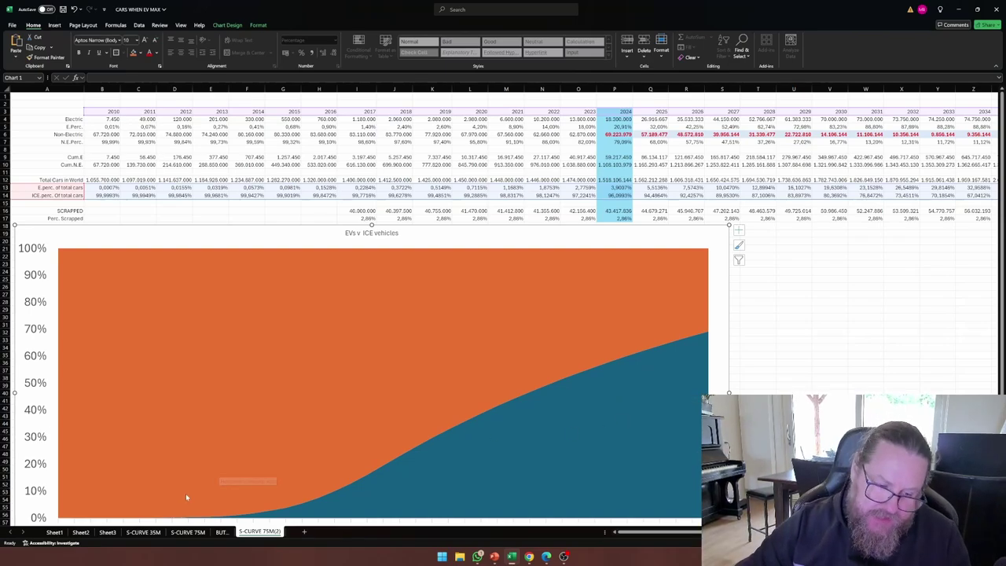
Briefly compare the S-CURVE 35M and 75M sheets, then go back to S-CURVE 75M(2).
left_click(143, 532)
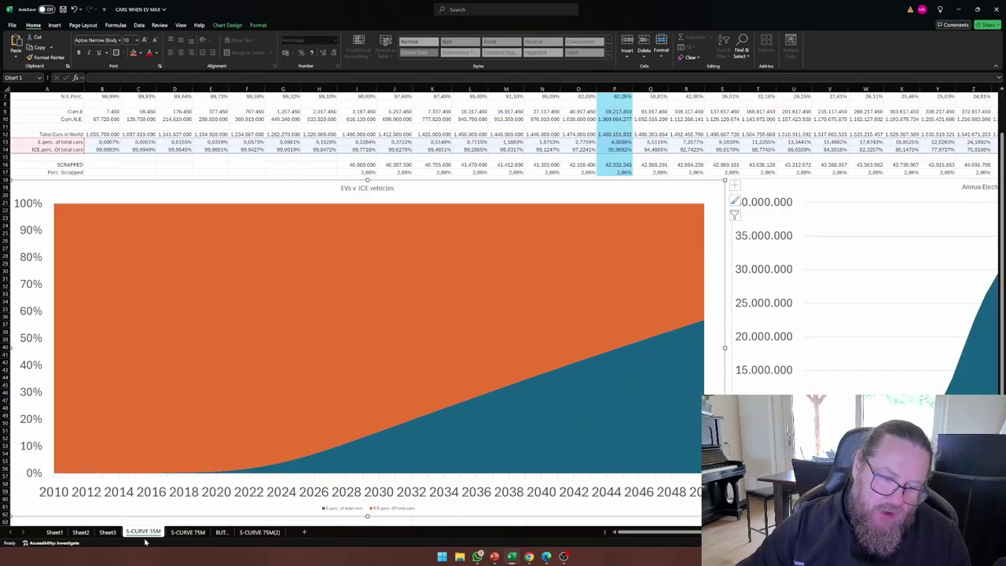
left_click(193, 532)
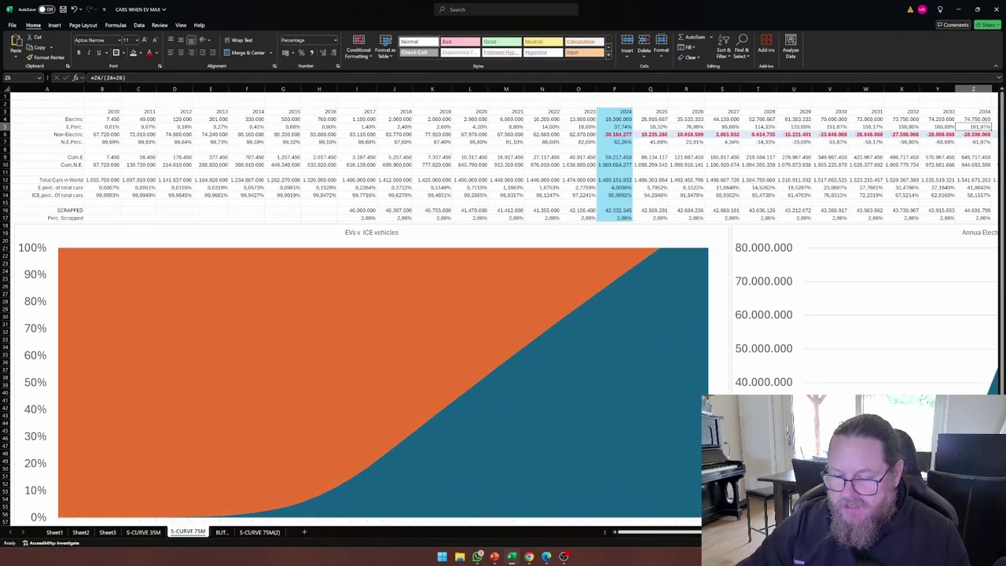
scroll(503, 377, "right", 6)
scroll(503, 377, "left", 6)
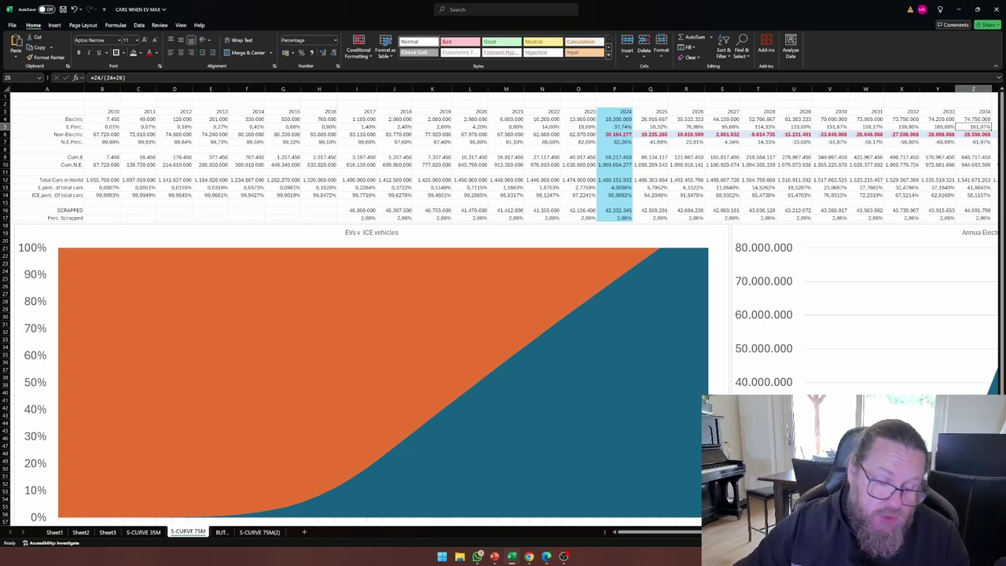
left_click(259, 532)
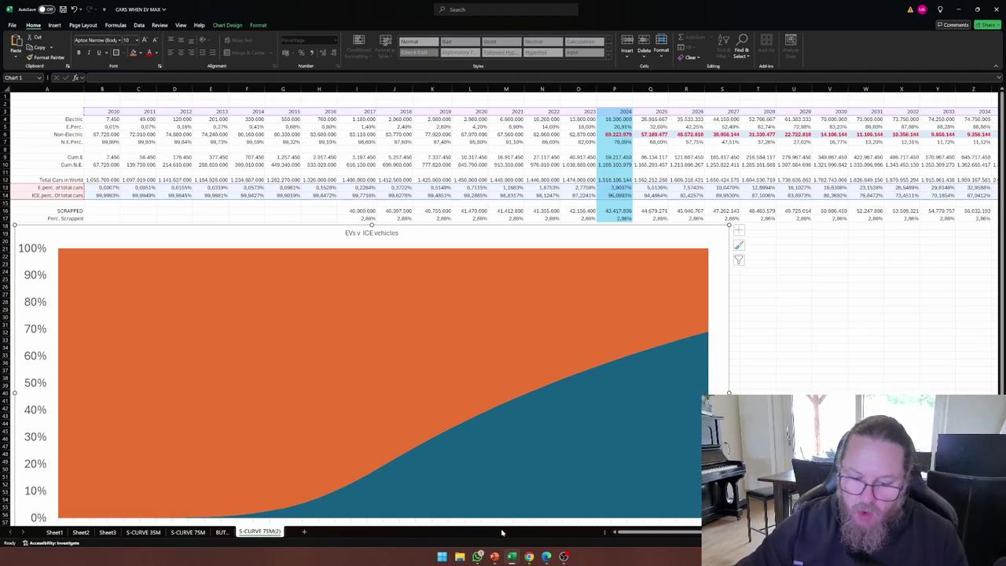
Switch to PowerPoint and show slide 9, 'WHAT DID WE LEARN?'.
left_click(495, 556)
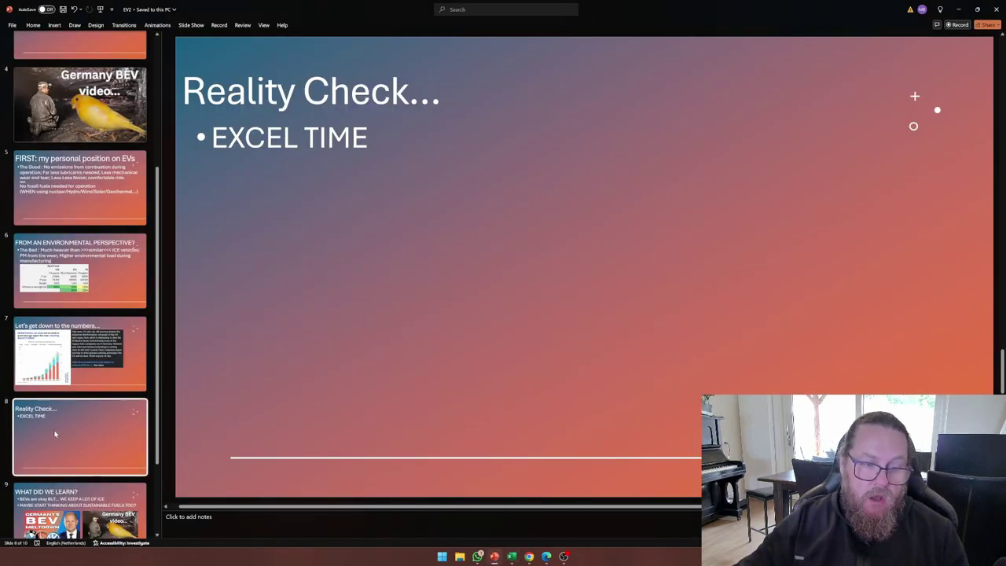
left_click(98, 495)
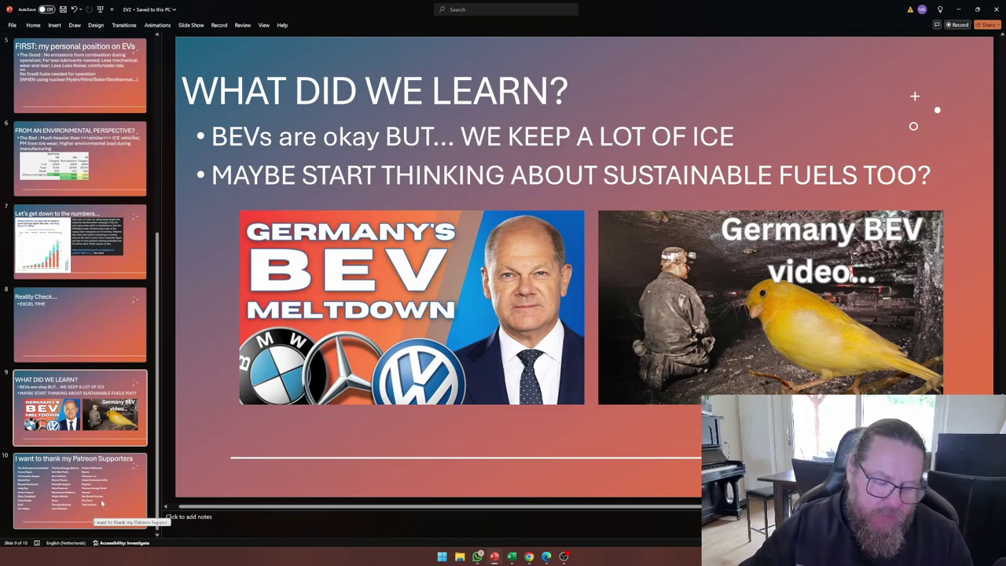
left_click(101, 498)
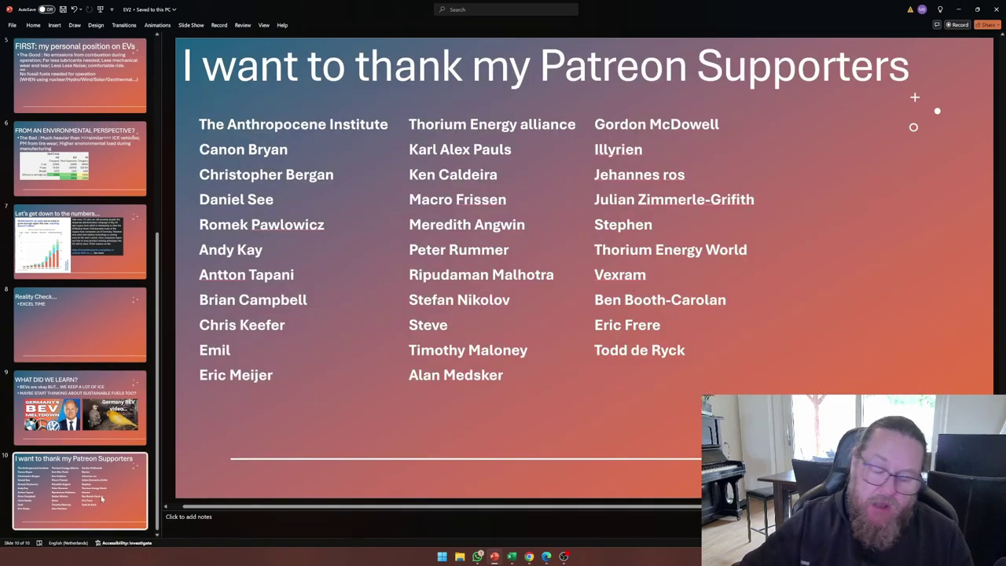